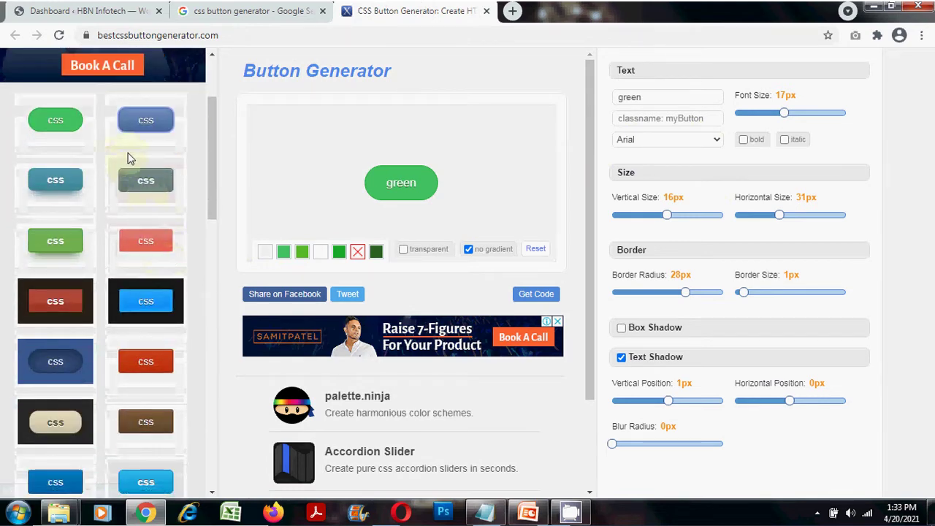
Step: Browse the gallery of ready-made buttons and load the yellow "twitter" preset as the starting style
drag(212, 143, 212, 218)
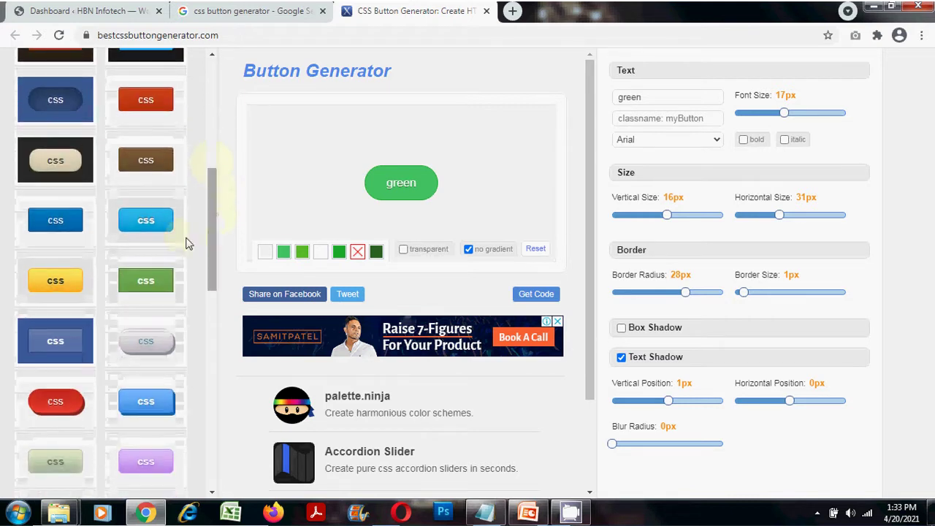
click(144, 282)
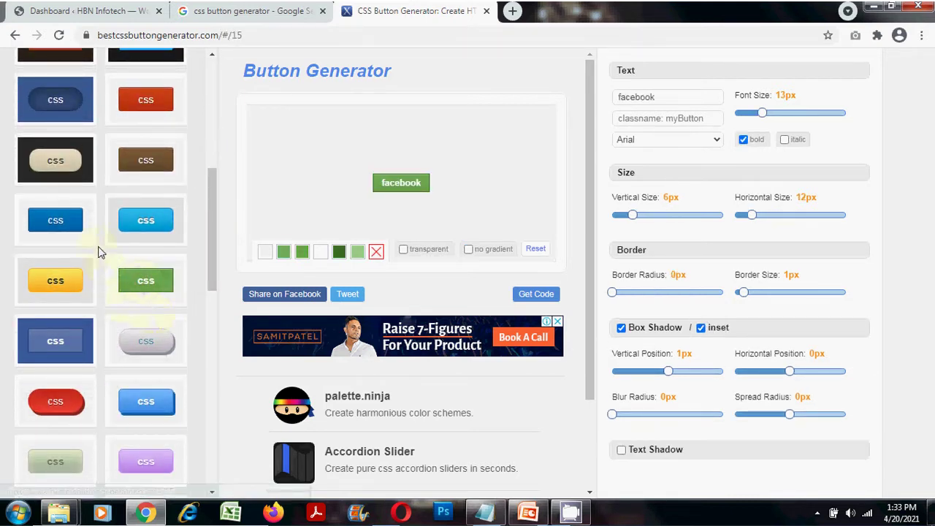
click(60, 342)
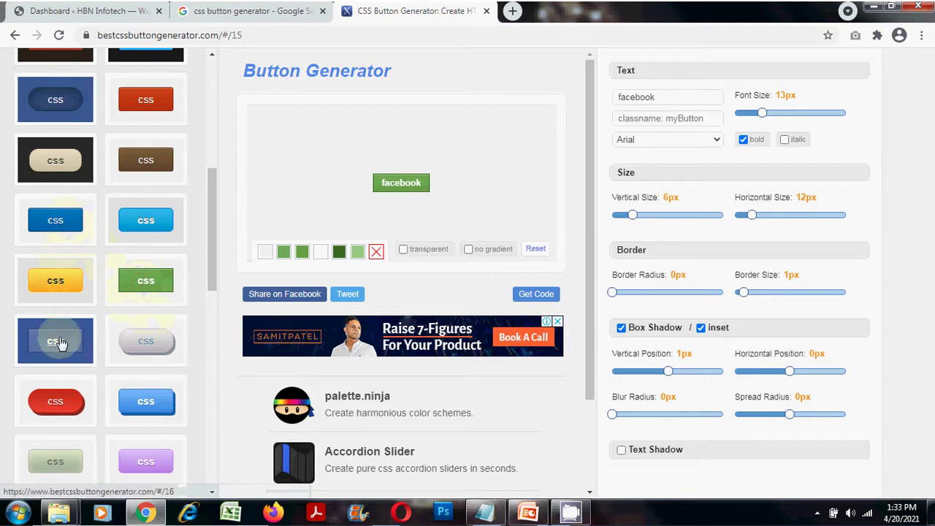
click(61, 280)
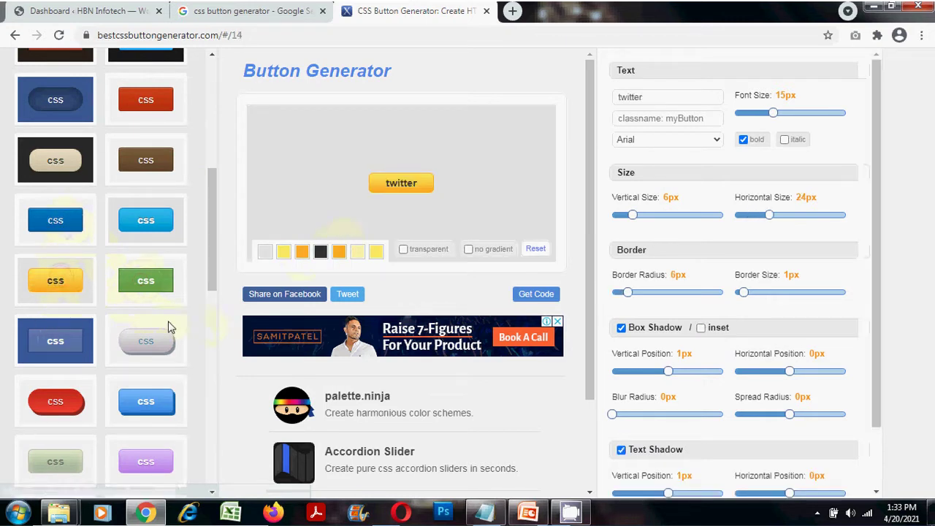
scroll(168, 317, down, 2)
scroll(146, 241, up, 1)
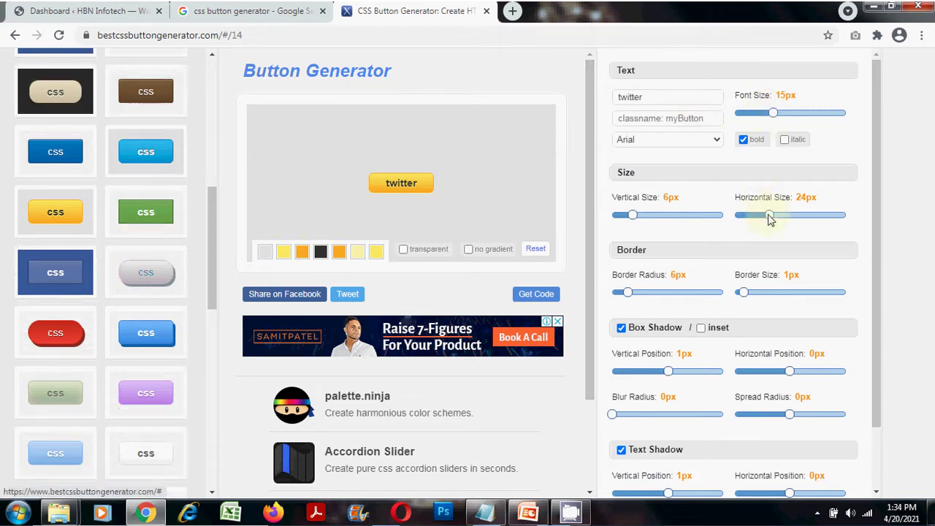
Step: Enlarge the button to a 46px horizontal size and 13px vertical size with a 20px font size
drag(769, 219, 802, 214)
drag(636, 219, 657, 219)
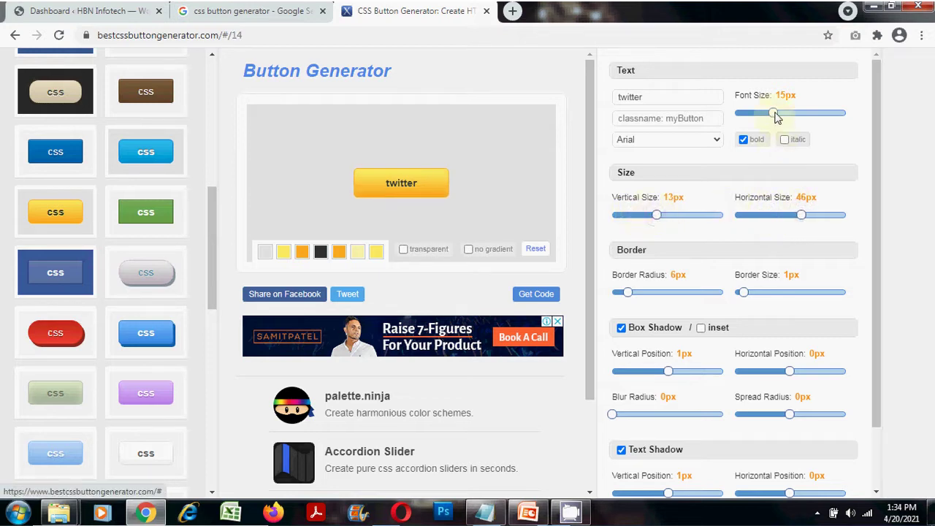
drag(775, 115, 804, 118)
Step: Replace the button's text with "Subscribe Us"
drag(879, 214, 881, 326)
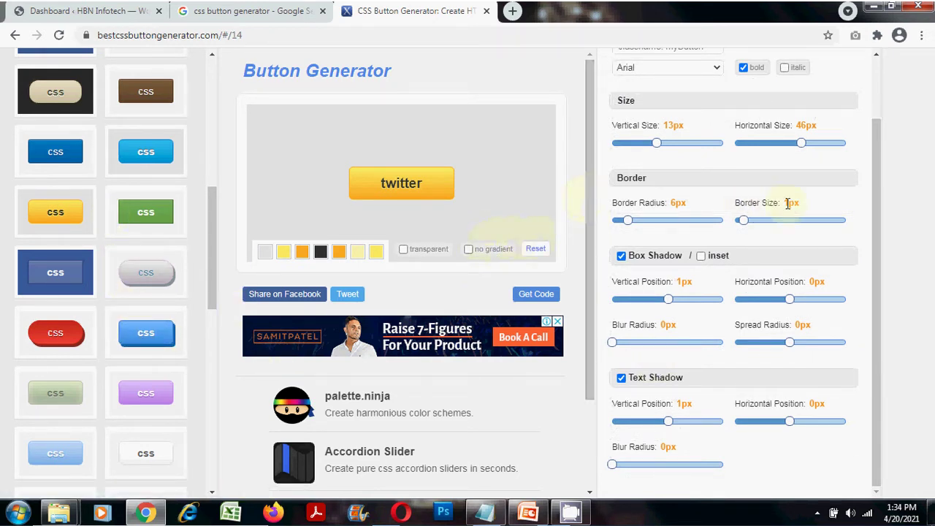
drag(881, 203, 876, 108)
drag(618, 97, 708, 132)
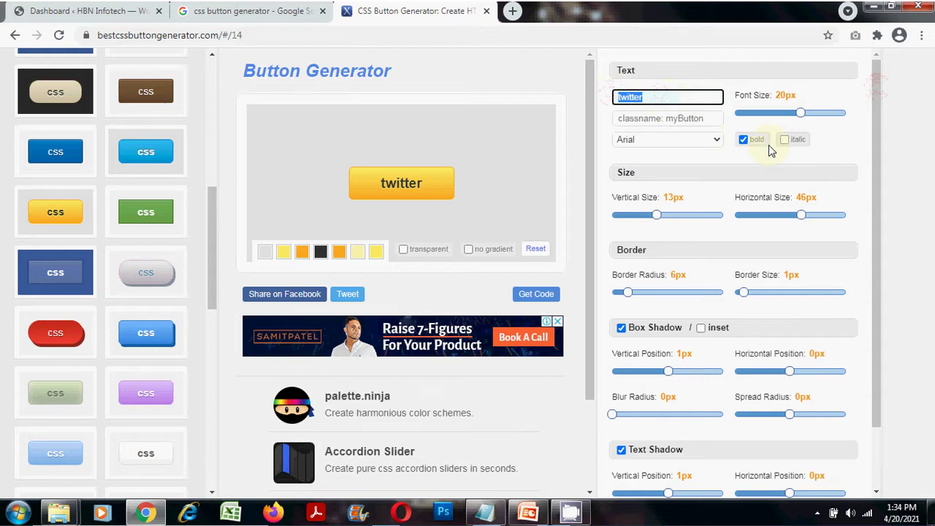
text(Subs)
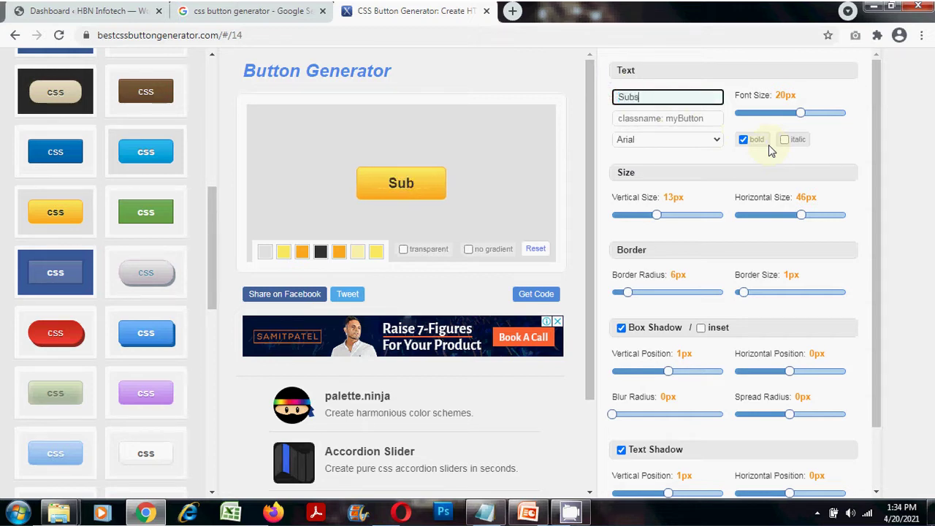
text(cribe)
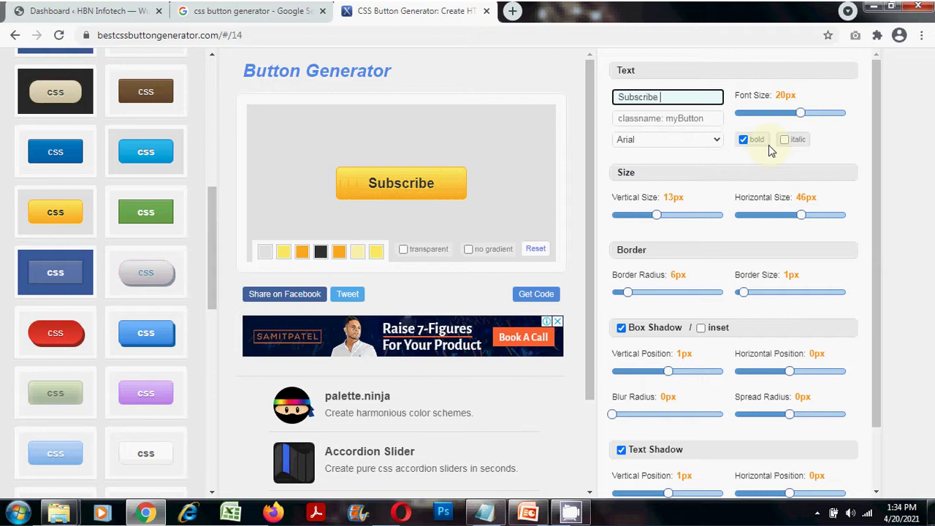
text( Us)
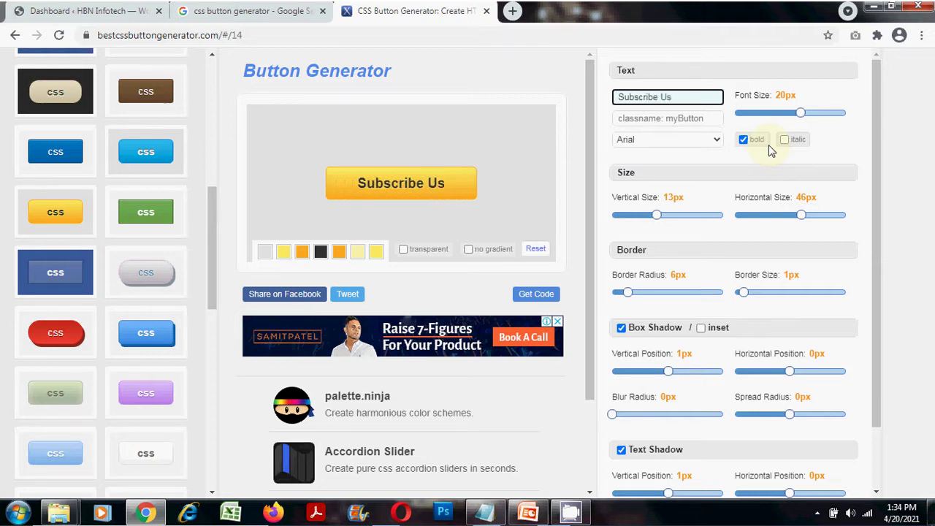
click(864, 106)
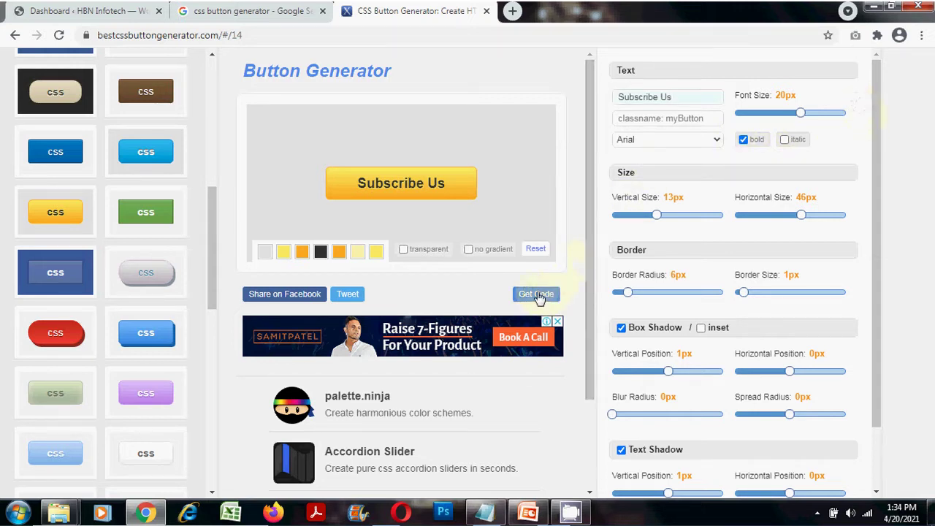
Step: Generate the button's code and copy only its HTML anchor line with the myButton class
click(554, 295)
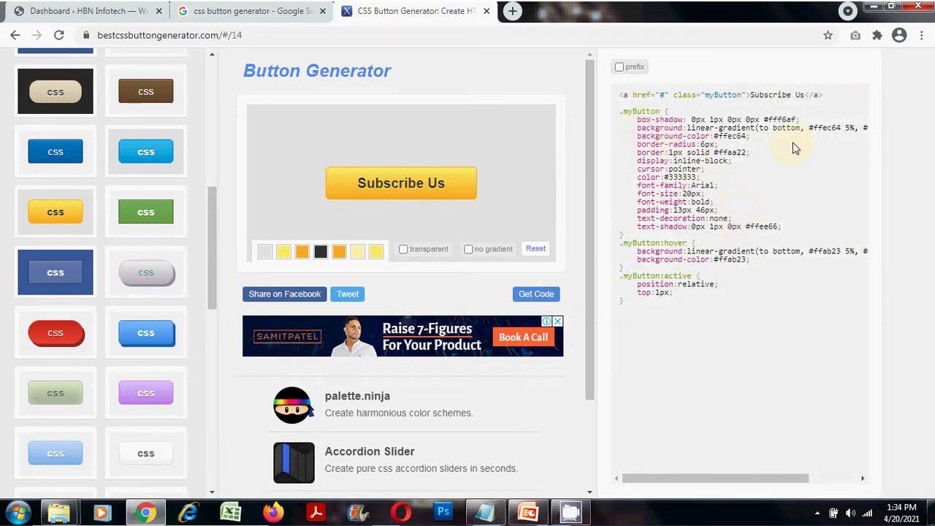
drag(828, 97, 628, 95)
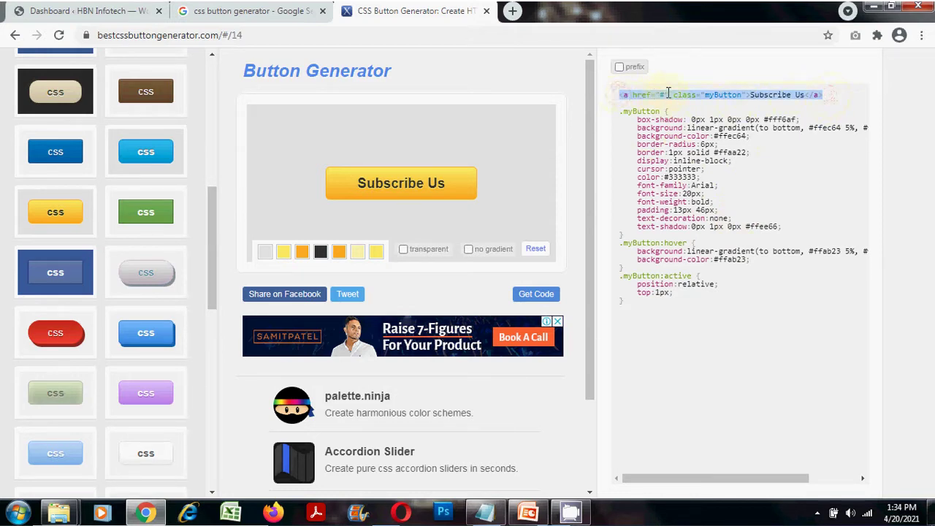
right_click(712, 98)
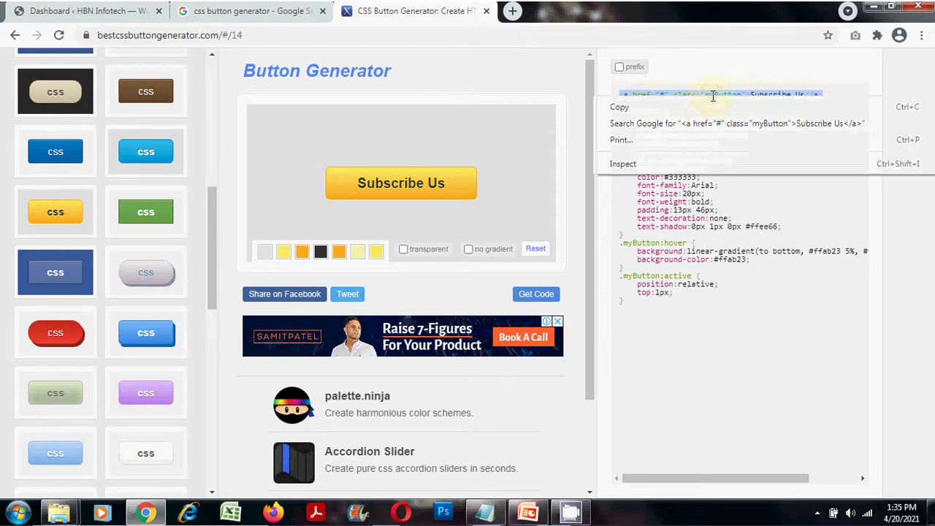
click(620, 107)
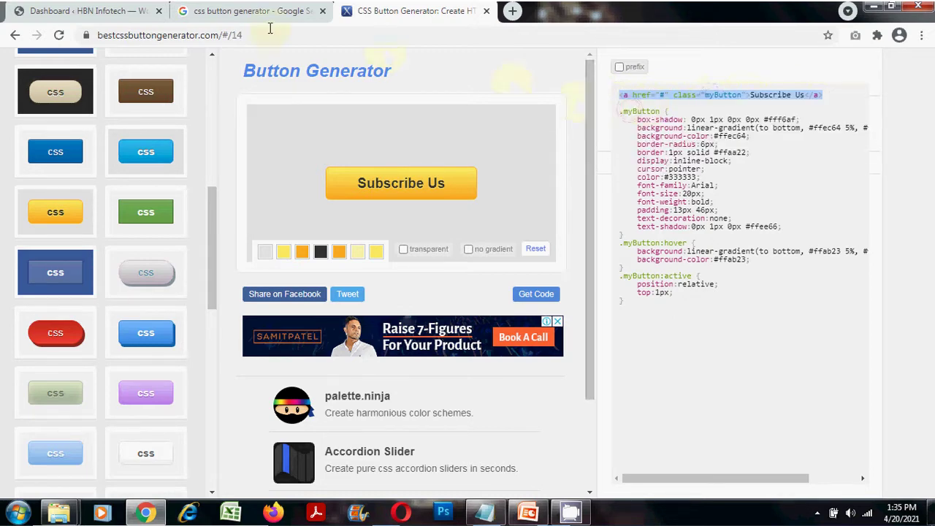
Step: Switch to the WordPress dashboard and create a new post titled "Temp"
click(51, 10)
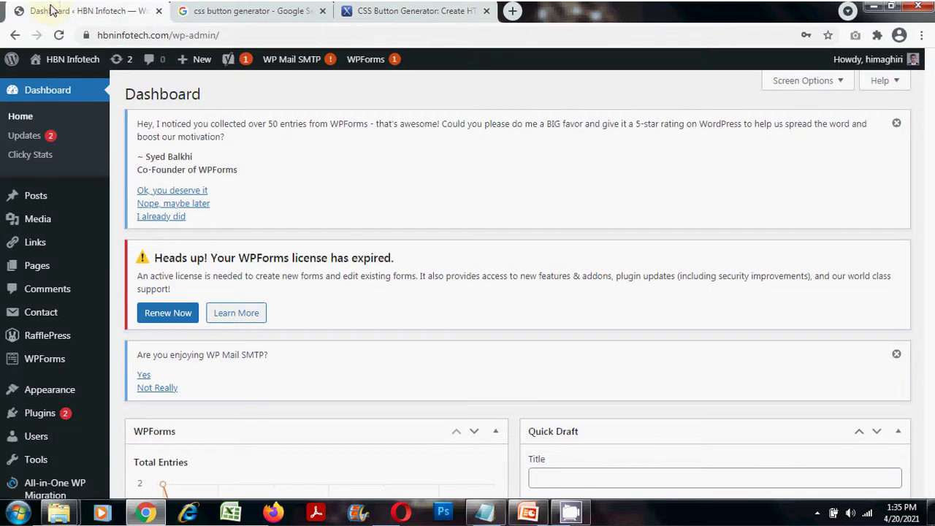
mouse_move(45, 196)
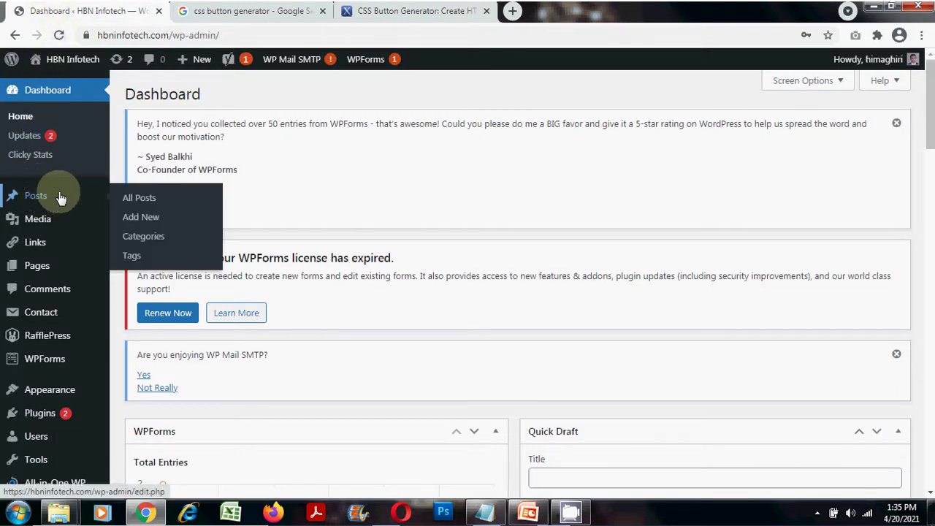
click(148, 221)
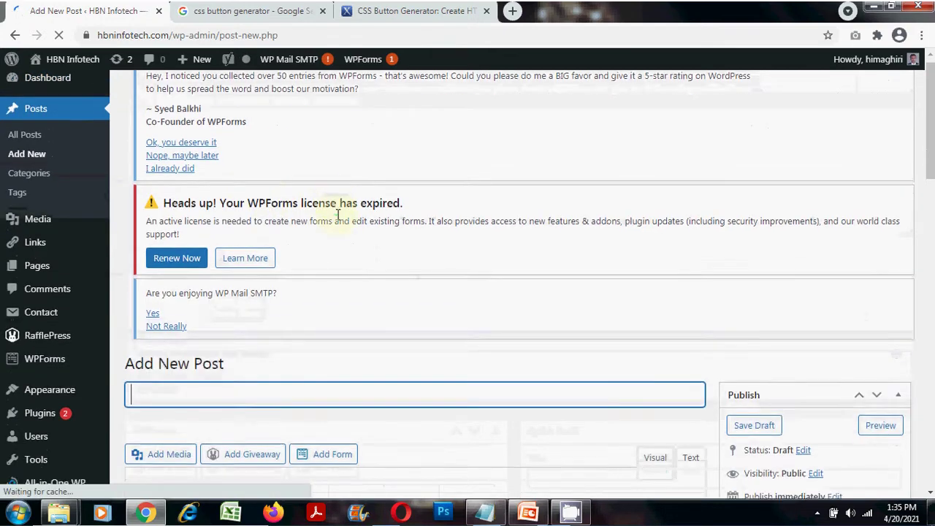
scroll(334, 208, down, 3)
scroll(363, 258, up, 3)
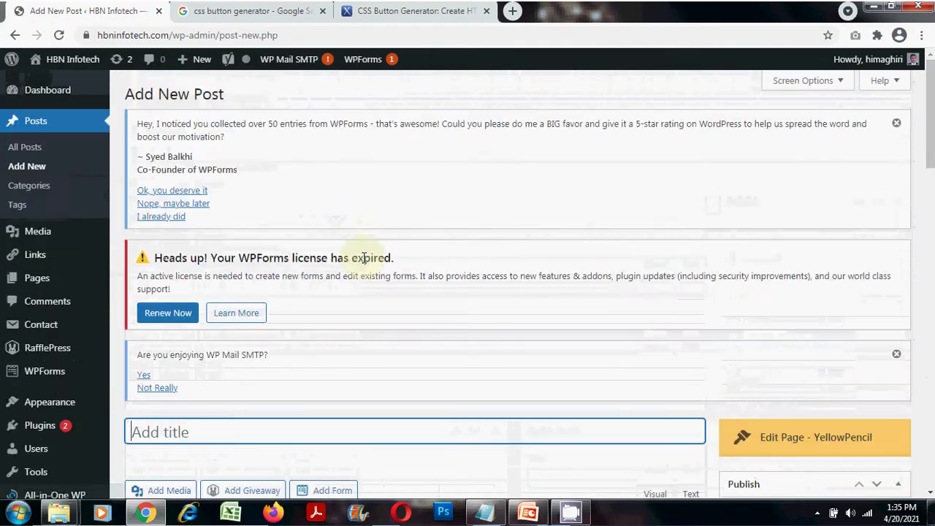
text(Temp)
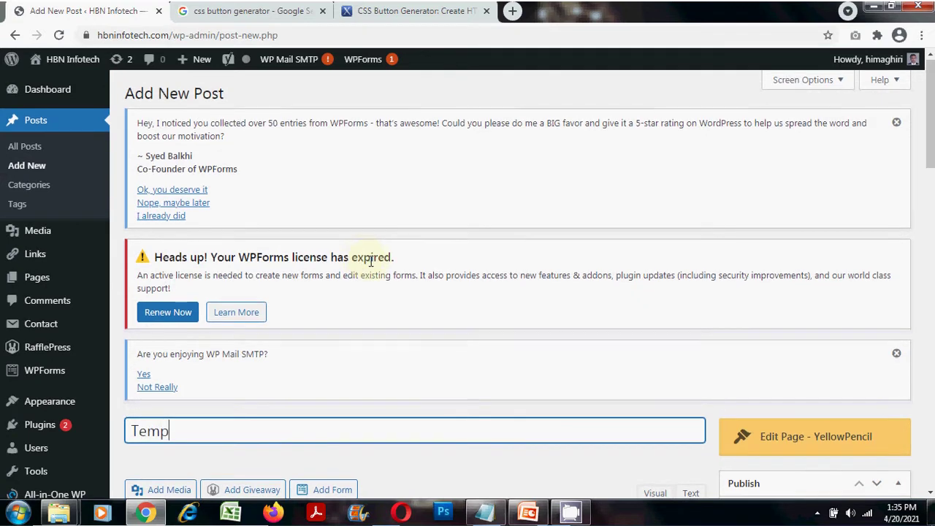
Step: Paste the copied anchor code into the post body as HTML and view it in visual mode
scroll(373, 264, down, 4)
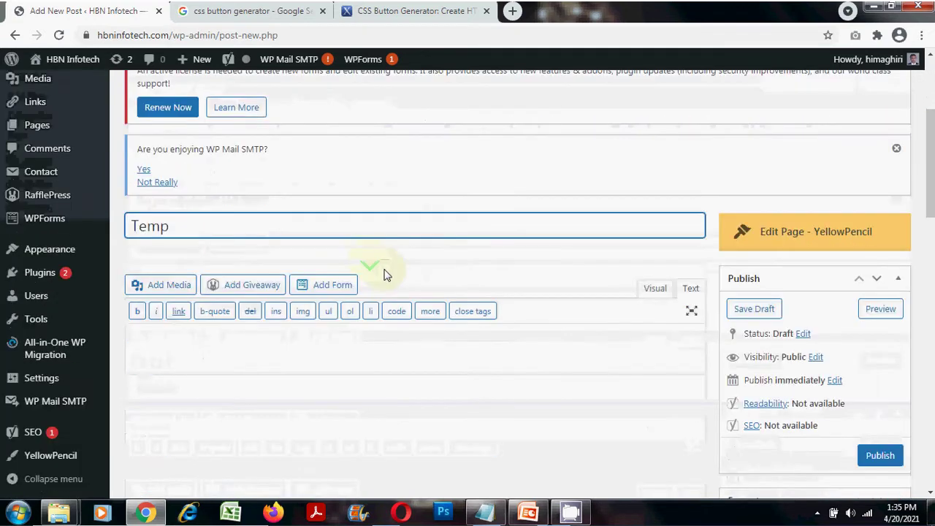
click(652, 222)
scroll(641, 242, down, 2)
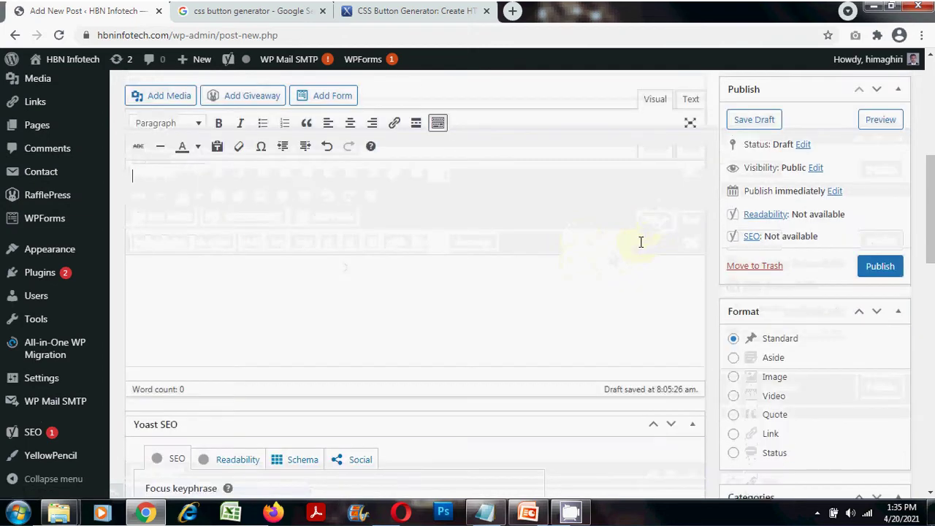
click(690, 103)
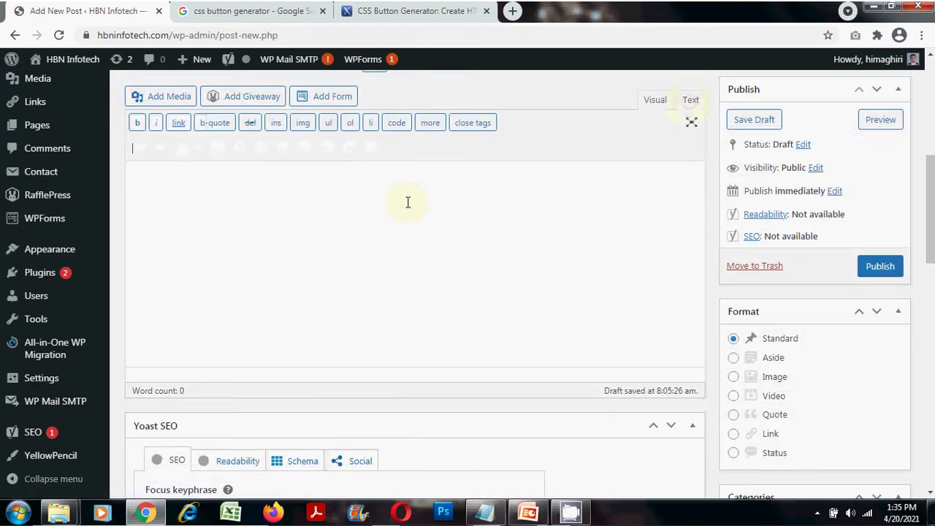
right_click(211, 155)
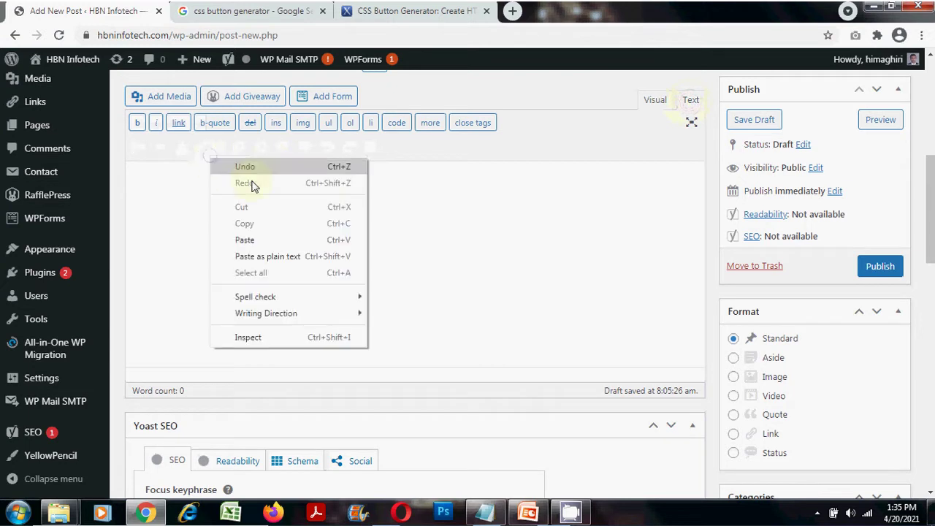
click(245, 236)
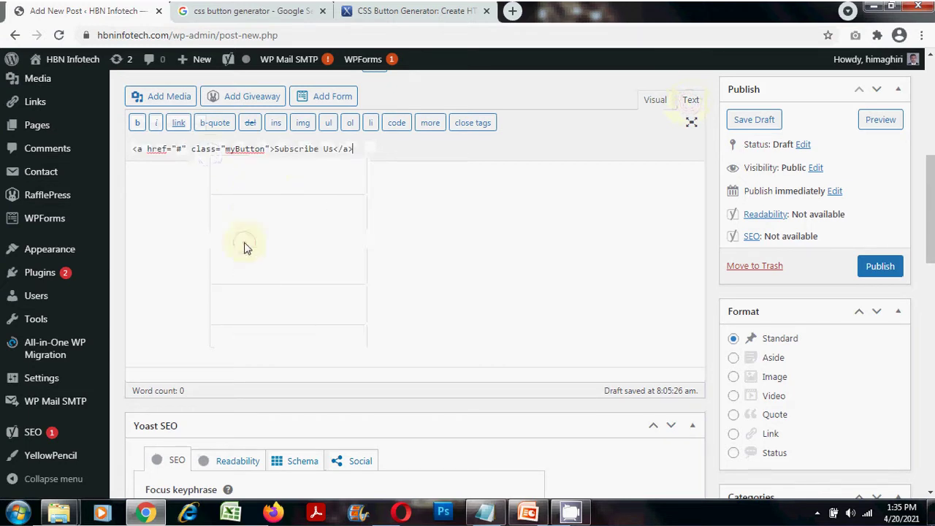
click(653, 102)
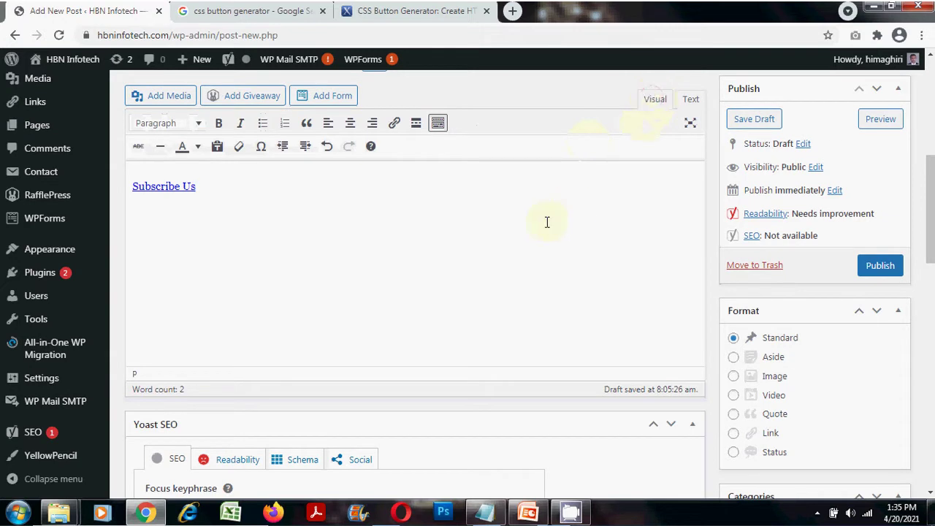
scroll(547, 222, up, 1)
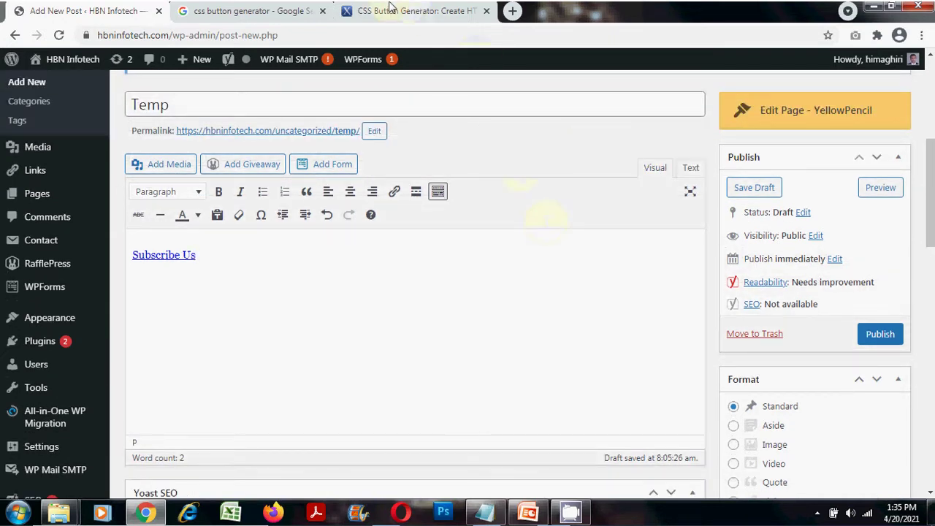
Step: Return to the button generator and copy all the CSS rules for .myButton, including its hover and active states
click(414, 10)
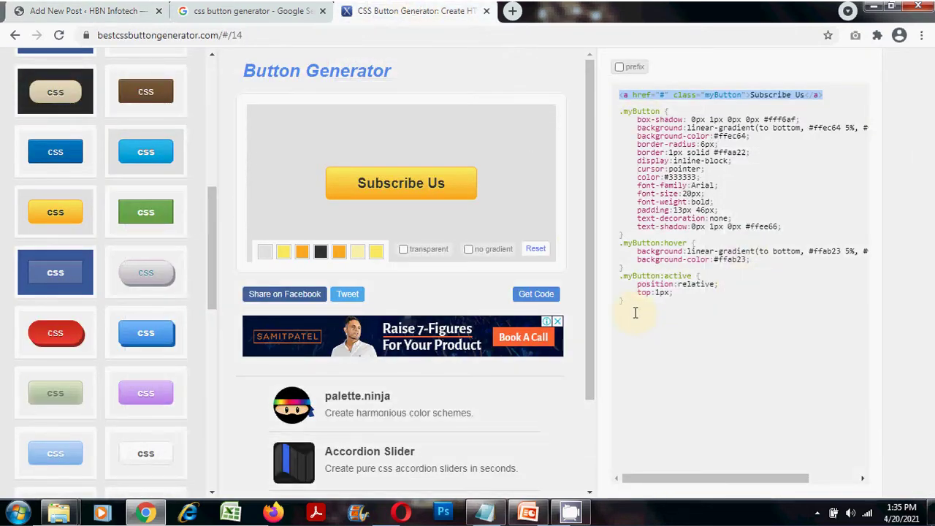
drag(634, 313, 615, 118)
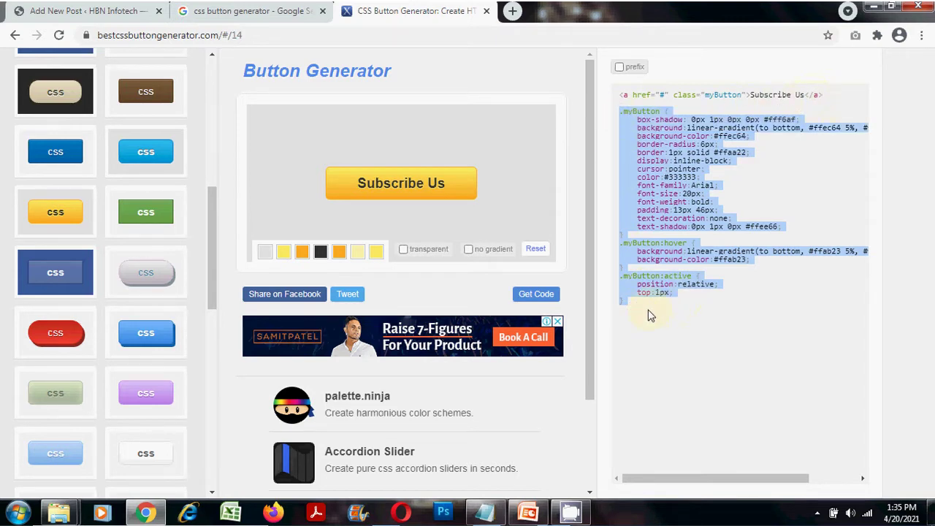
click(649, 312)
drag(633, 313, 620, 111)
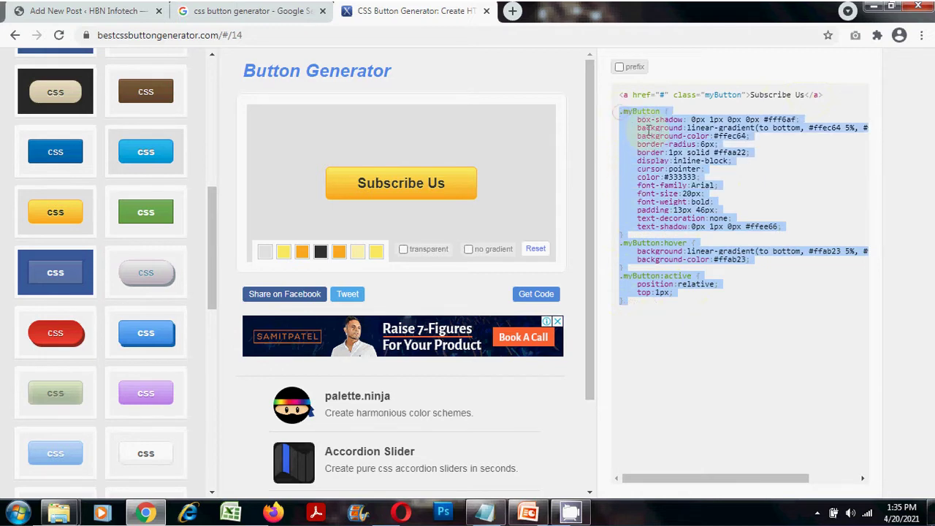
right_click(643, 131)
click(614, 142)
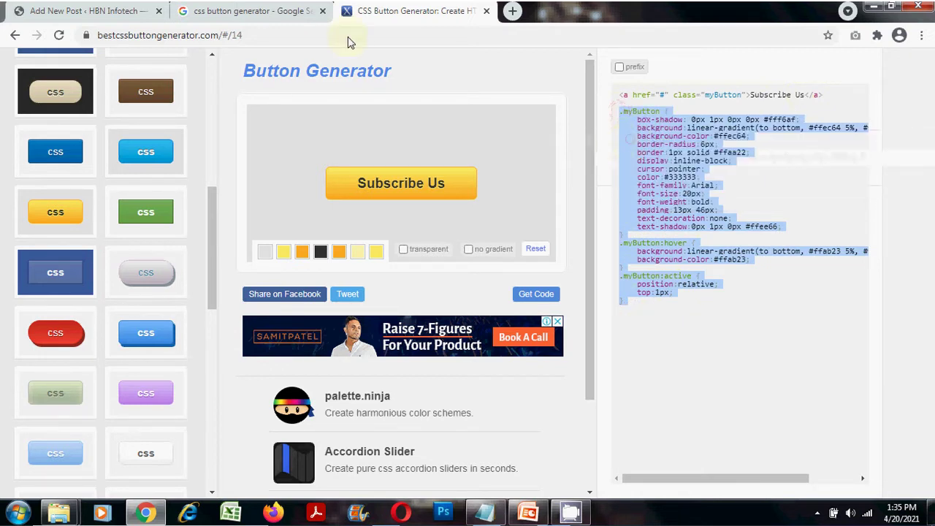
Step: Go back to the WordPress post editor and publish the "Temp" post
click(113, 9)
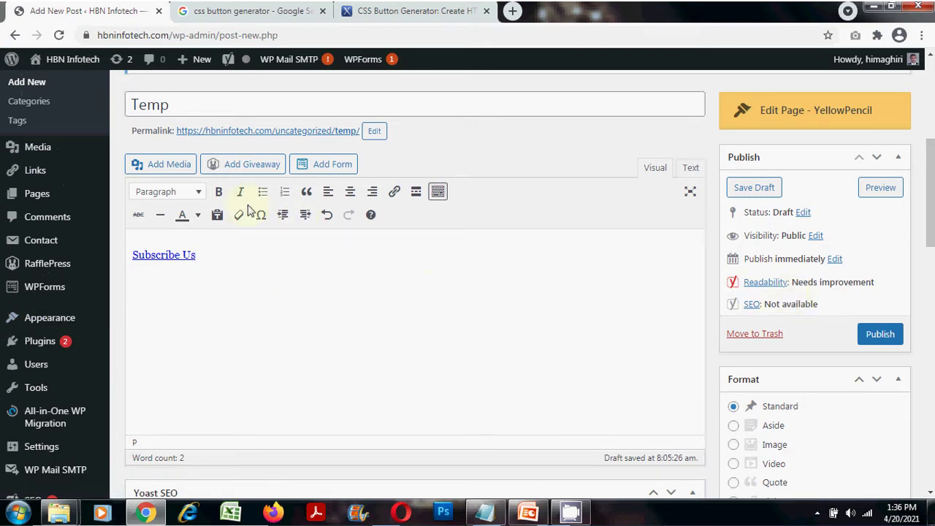
click(880, 333)
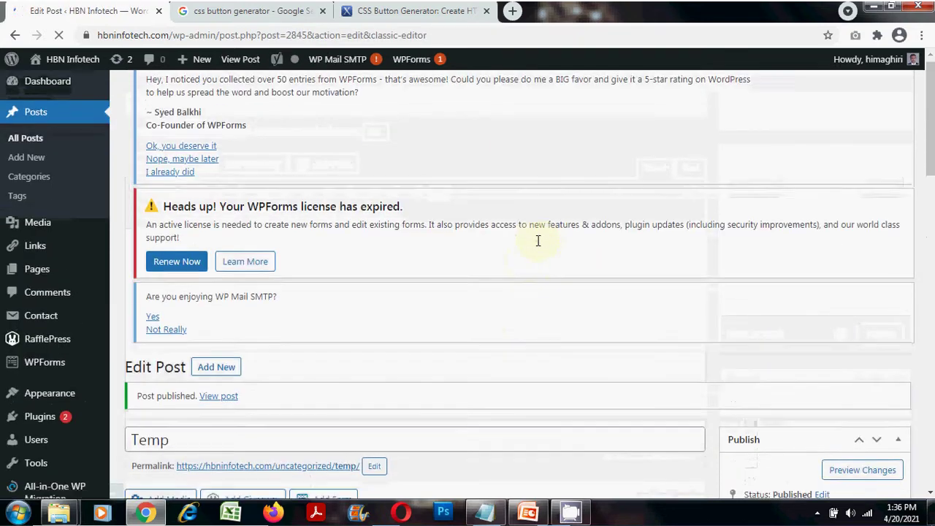
Step: Open the WordPress theme customizer in a new browser tab and go to its Additional CSS section
mouse_move(48, 409)
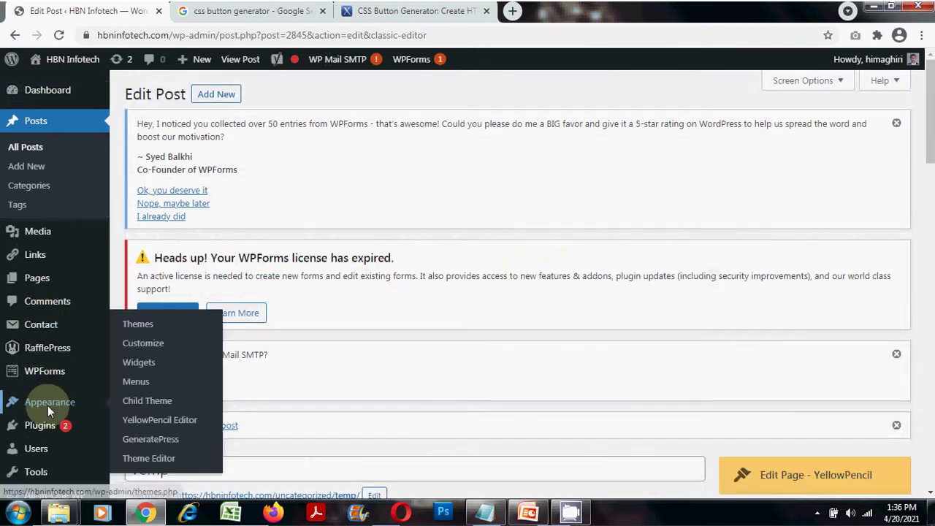
right_click(144, 348)
click(177, 355)
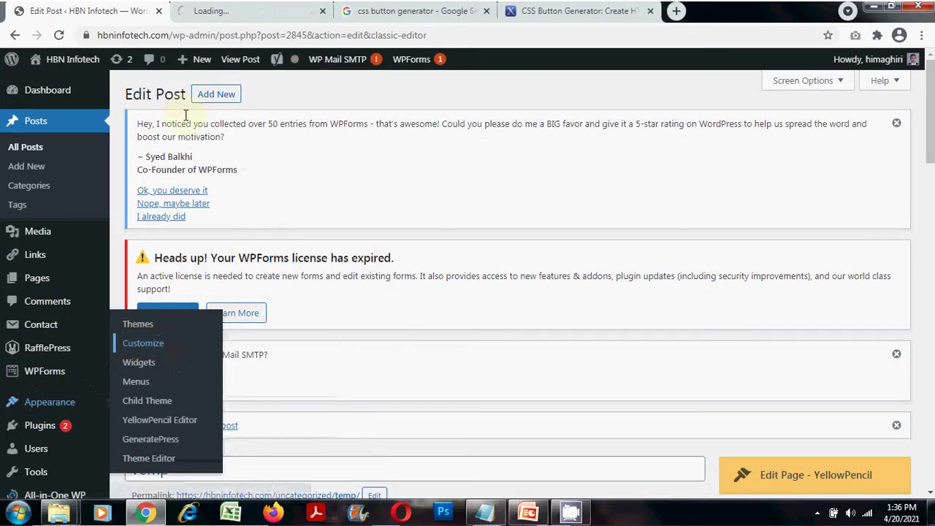
click(223, 11)
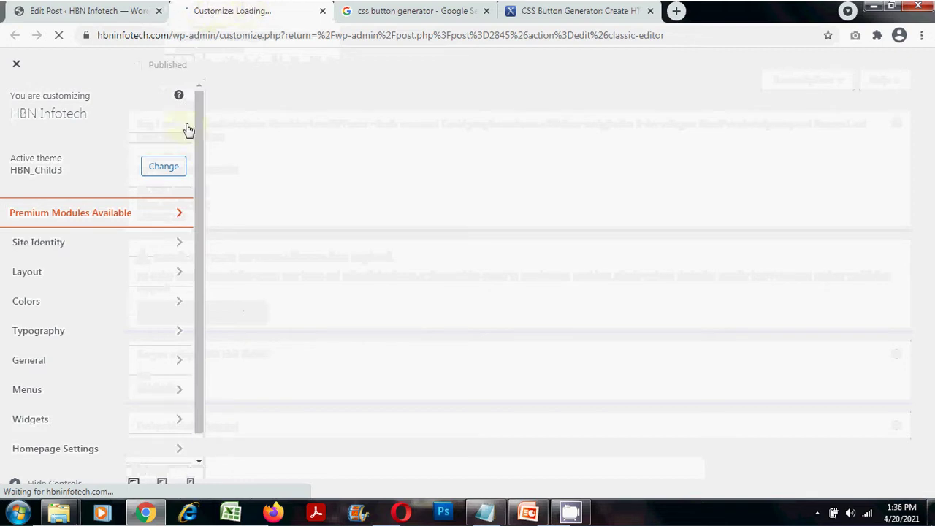
scroll(200, 145, down, 2)
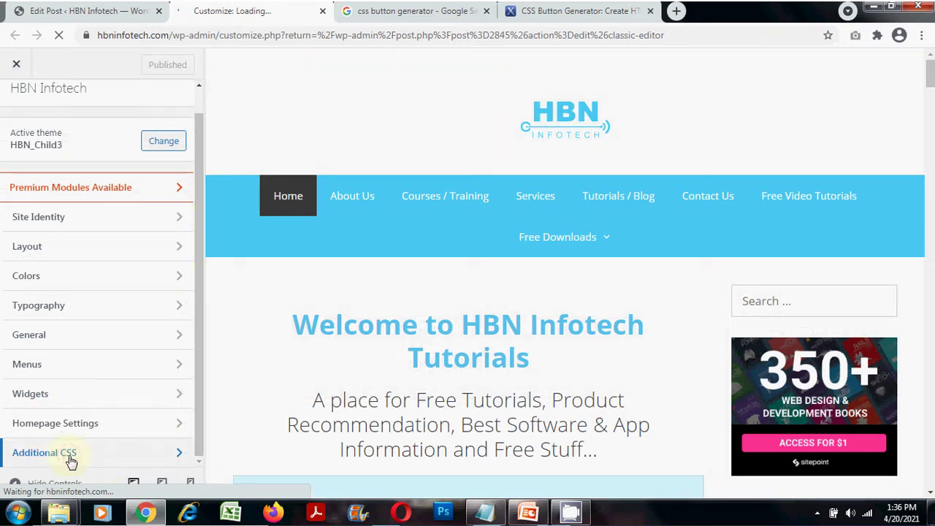
click(70, 455)
Step: Paste the copied .myButton CSS rules below the last existing rule in Additional CSS and publish the change
scroll(168, 317, down, 5)
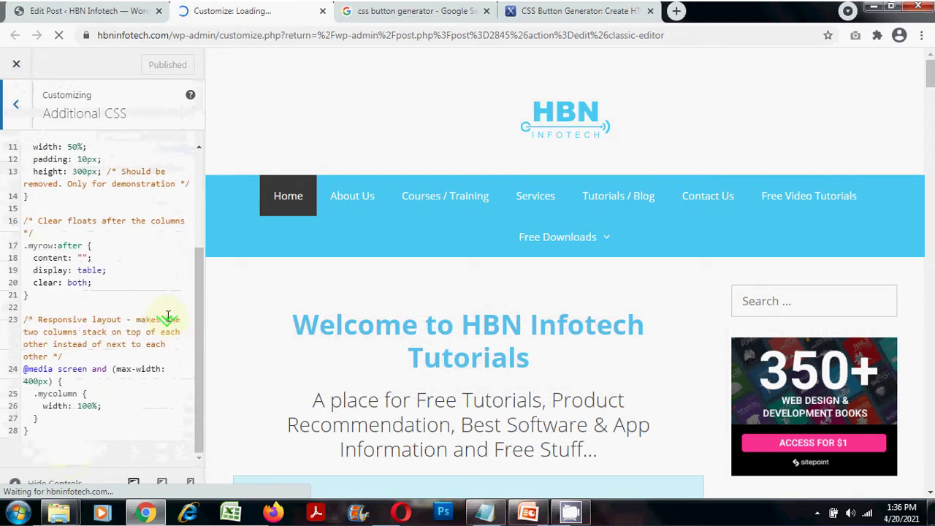
scroll(63, 449, up, 1)
click(63, 447)
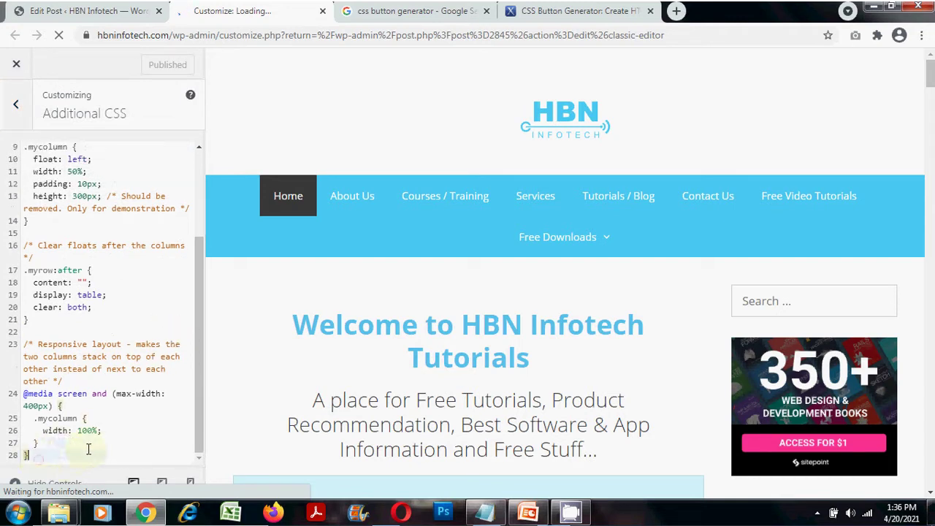
key(Return)
key(Return)
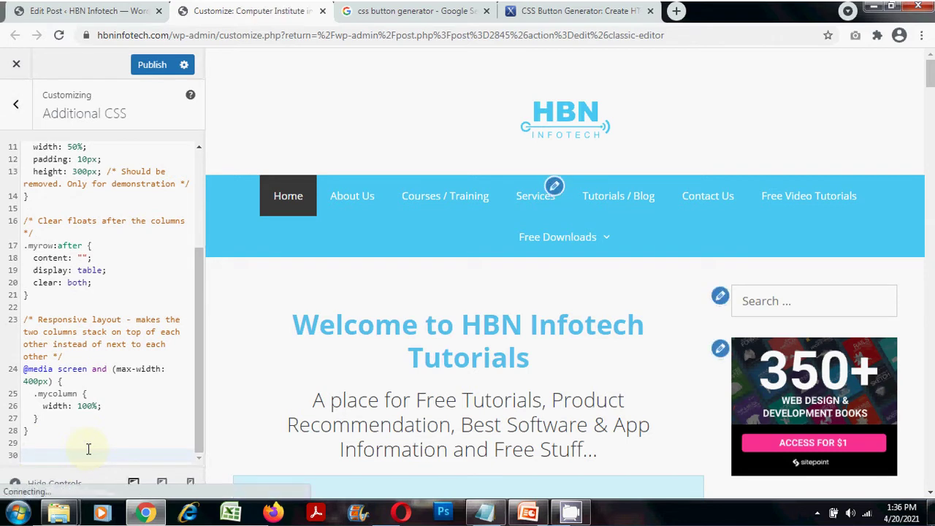
key(ctrl+v)
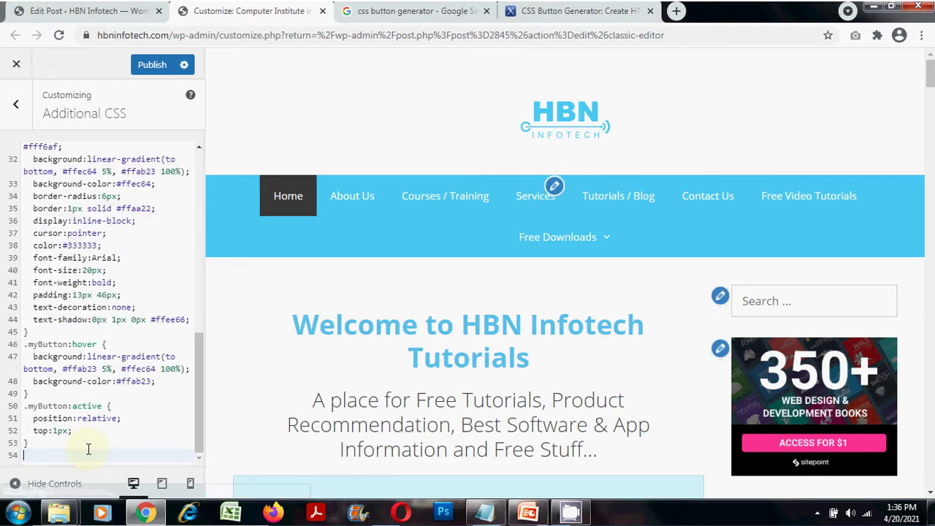
click(149, 70)
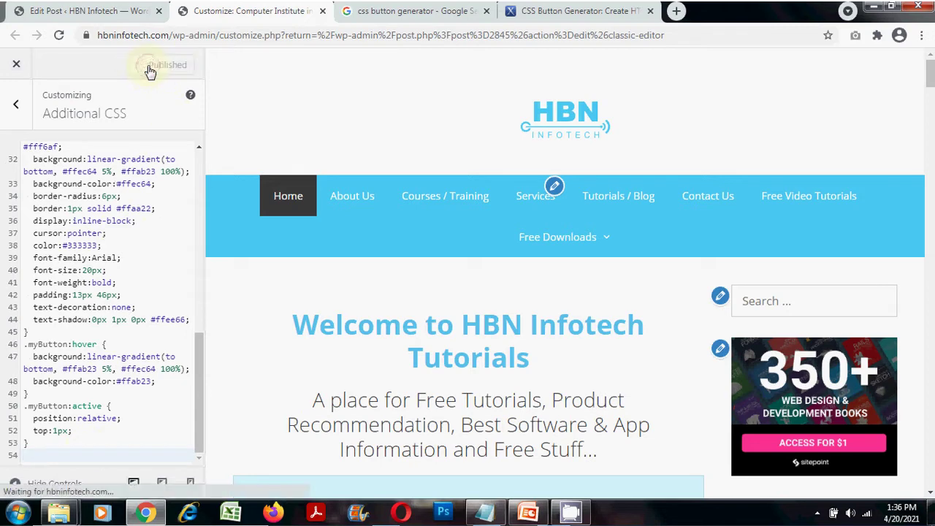
Step: Go back to the "Temp" post editor, check the link in the body, and view the published post
click(100, 15)
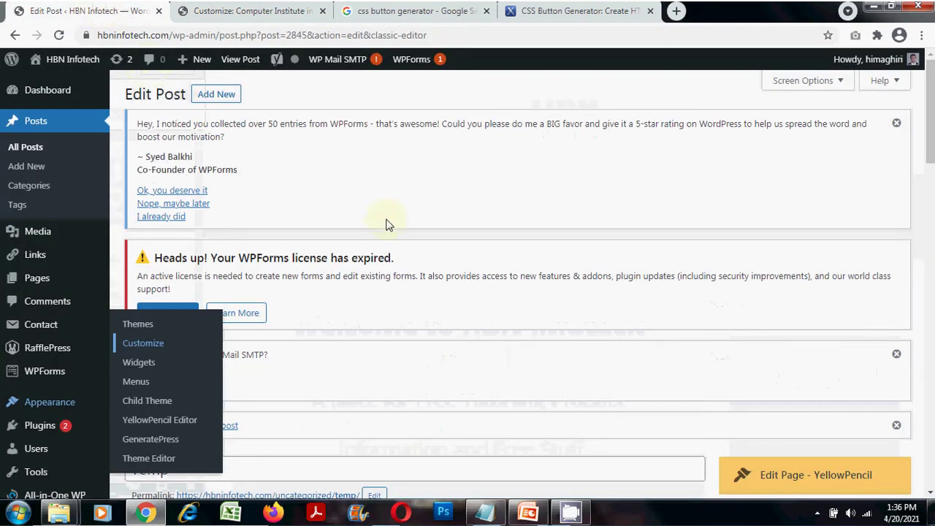
scroll(480, 307, down, 3)
scroll(523, 351, down, 1)
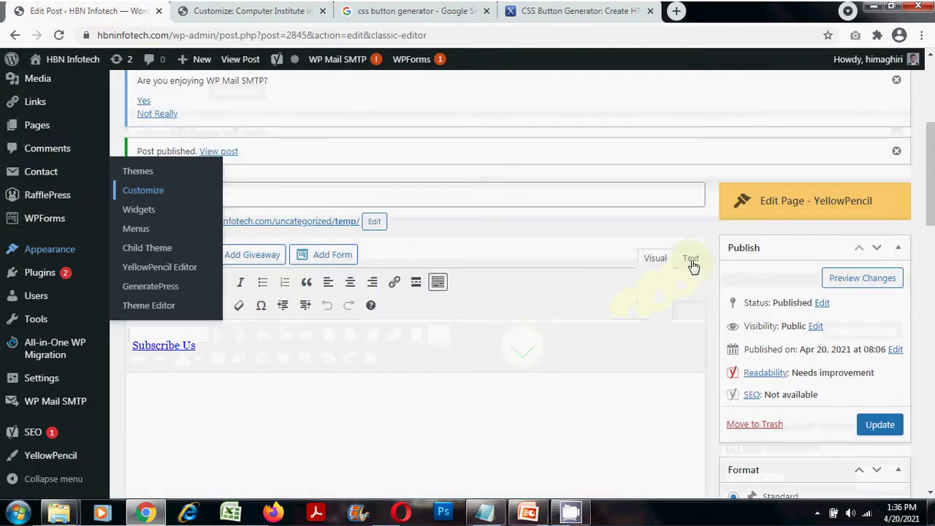
click(453, 365)
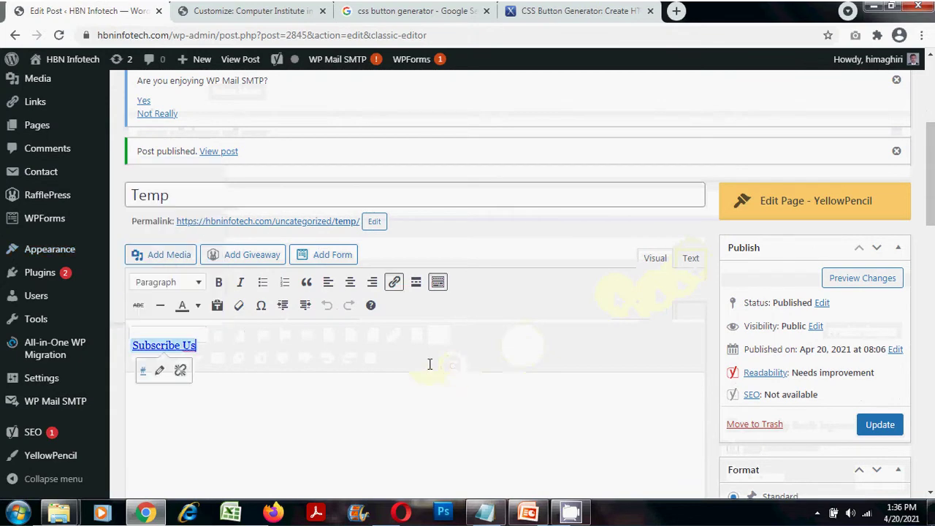
click(691, 260)
click(654, 259)
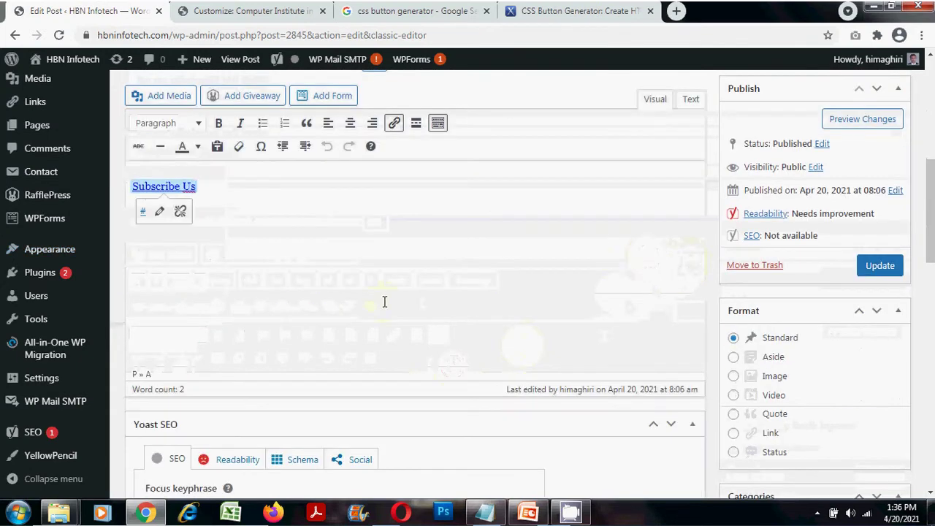
scroll(382, 298, up, 1)
scroll(255, 284, up, 3)
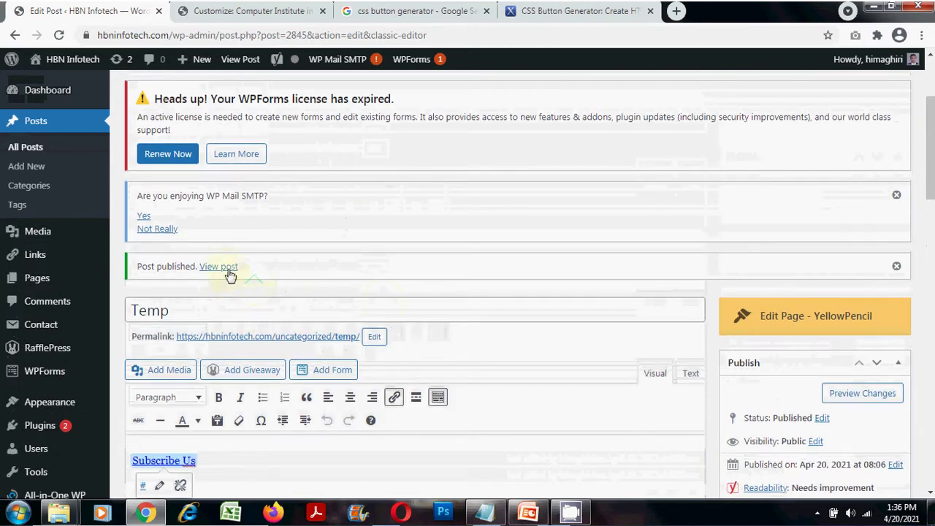
click(221, 268)
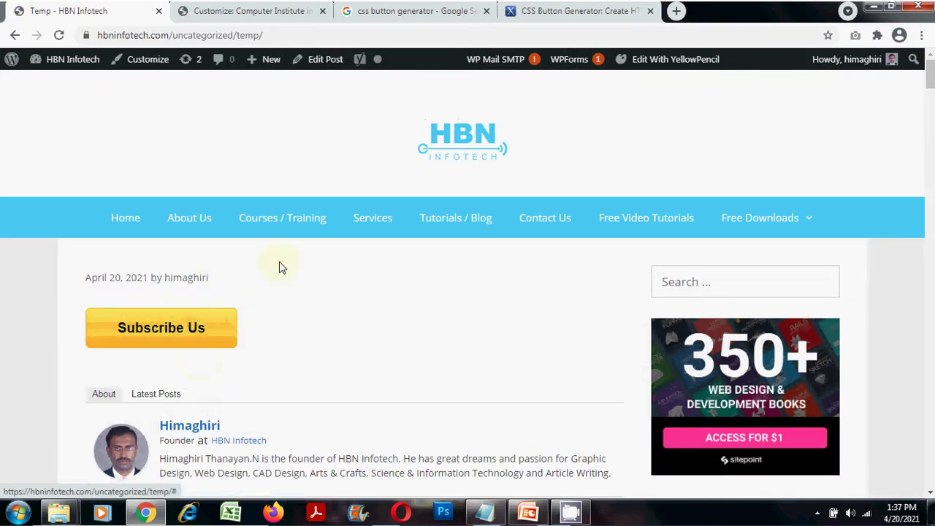
Step: Reopen the "Temp" post for editing and show its body as HTML code
click(327, 62)
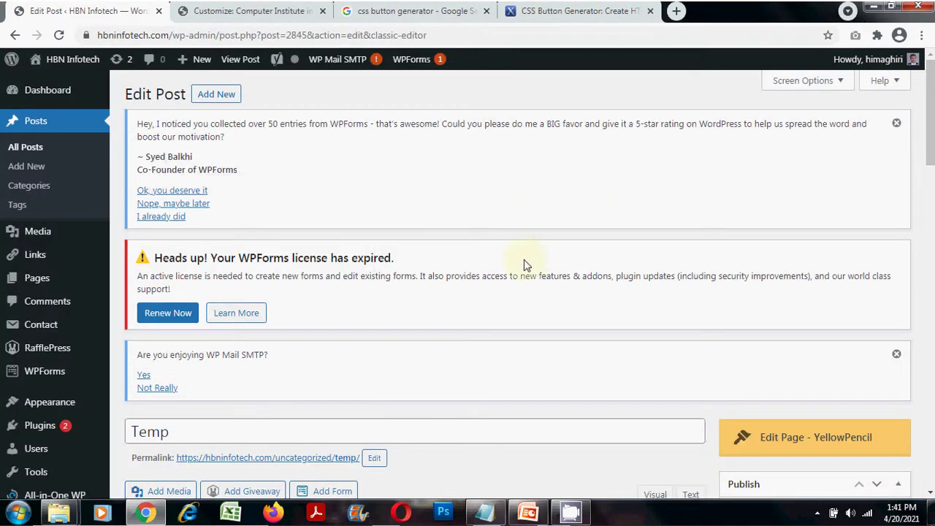
scroll(522, 265, down, 5)
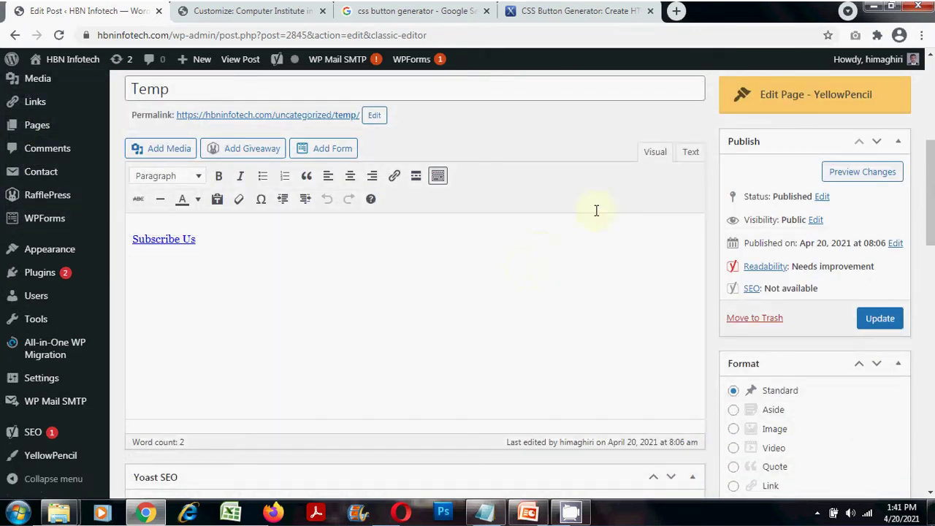
click(689, 151)
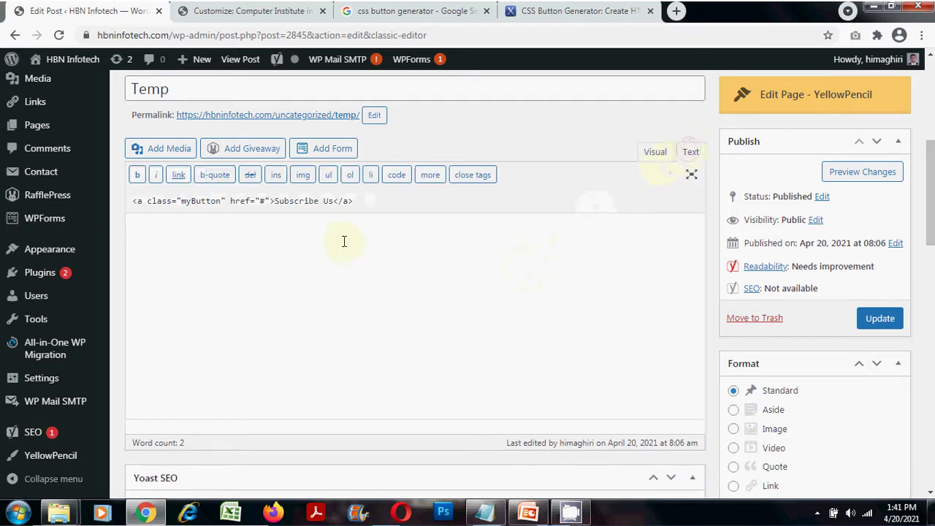
Step: Review the Subscribe Us anchor code in the CSS button generator and return to the post editor
click(541, 15)
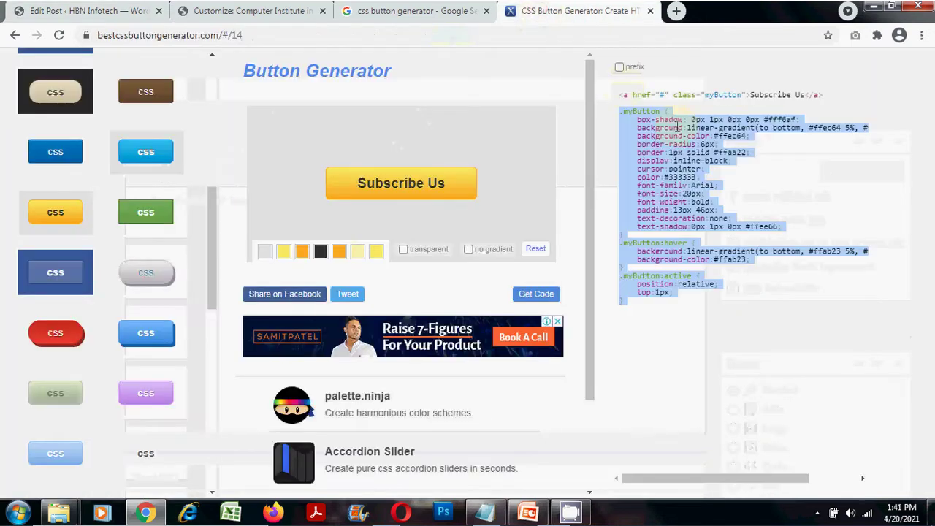
triple_click(782, 95)
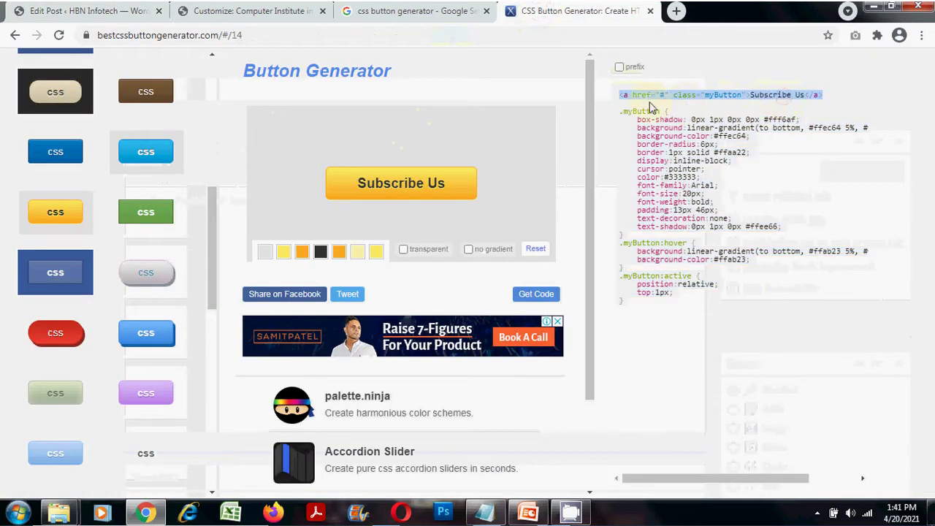
click(91, 11)
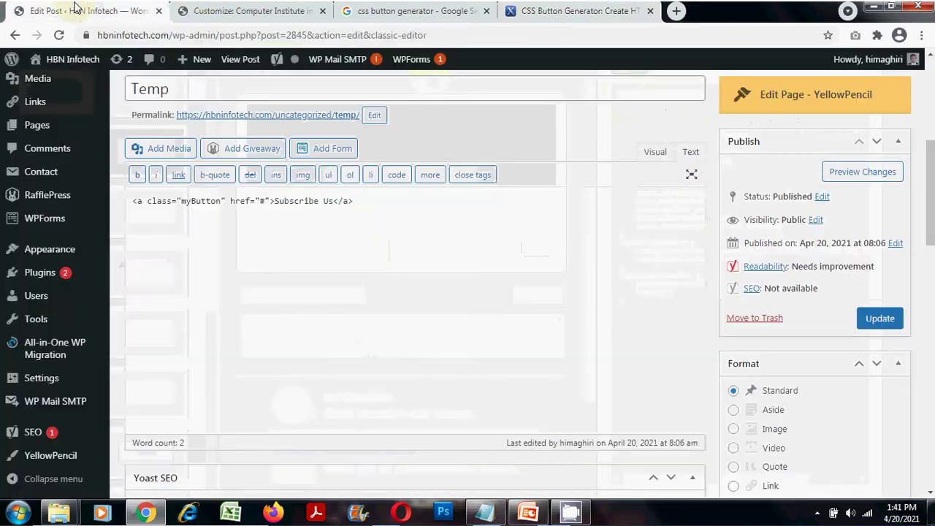
Step: Copy the post's Subscribe Us anchor code and paste a duplicate on a new line below it
drag(395, 204, 132, 201)
right_click(296, 207)
click(363, 228)
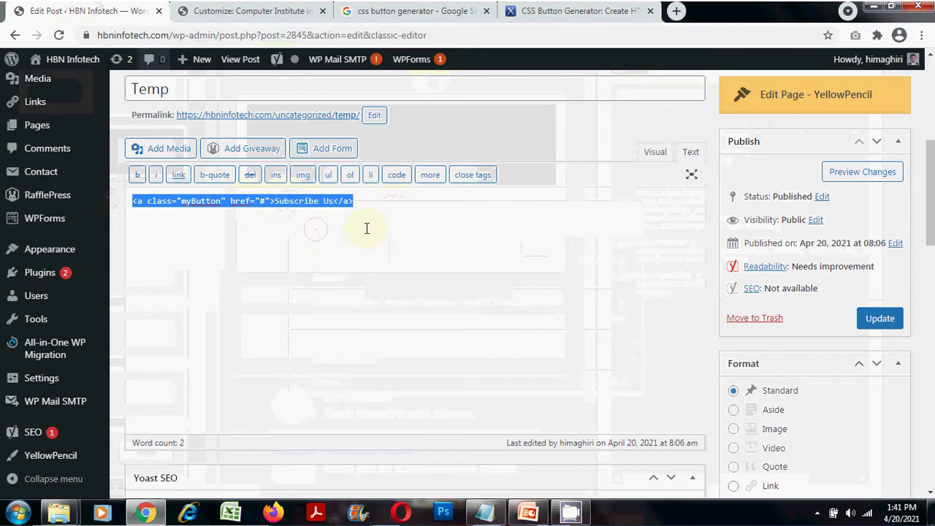
click(390, 207)
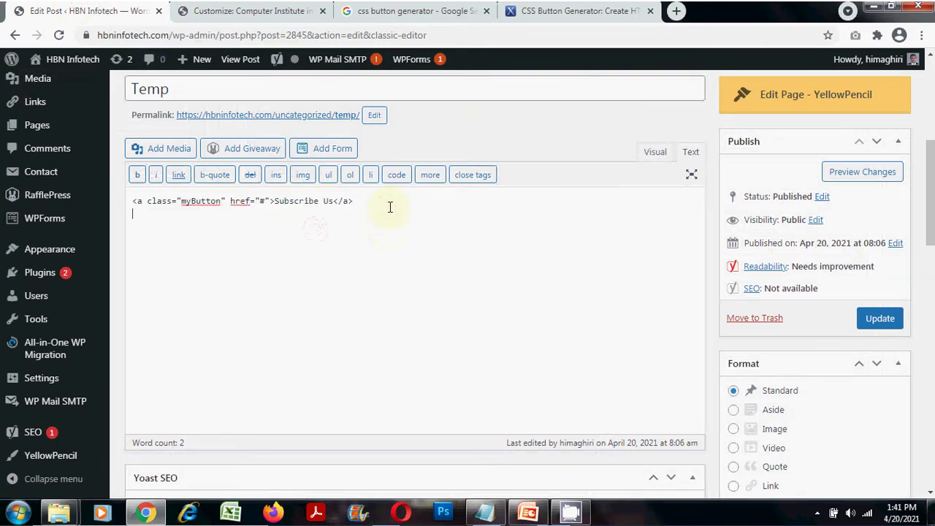
key(ctrl+v)
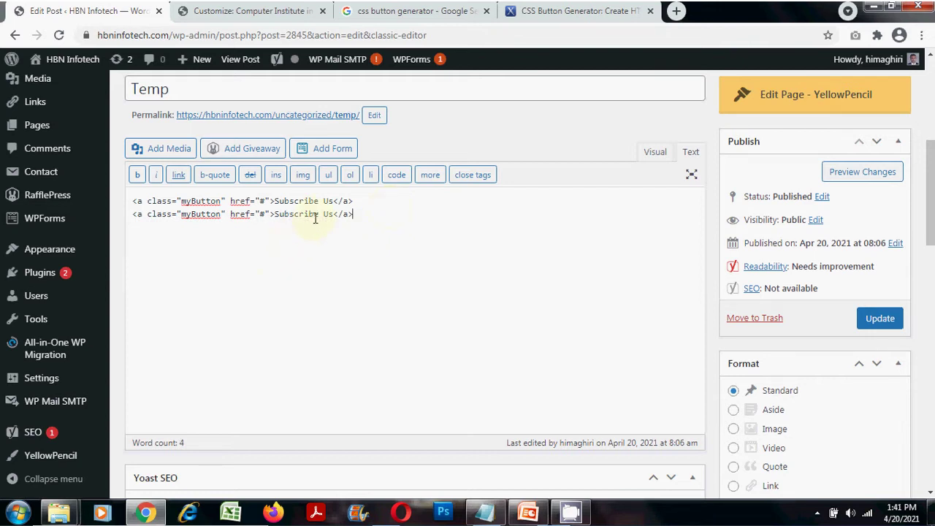
Step: Replace "Subscribe" in the second anchor's text with "Click here to know more"
drag(319, 214, 277, 214)
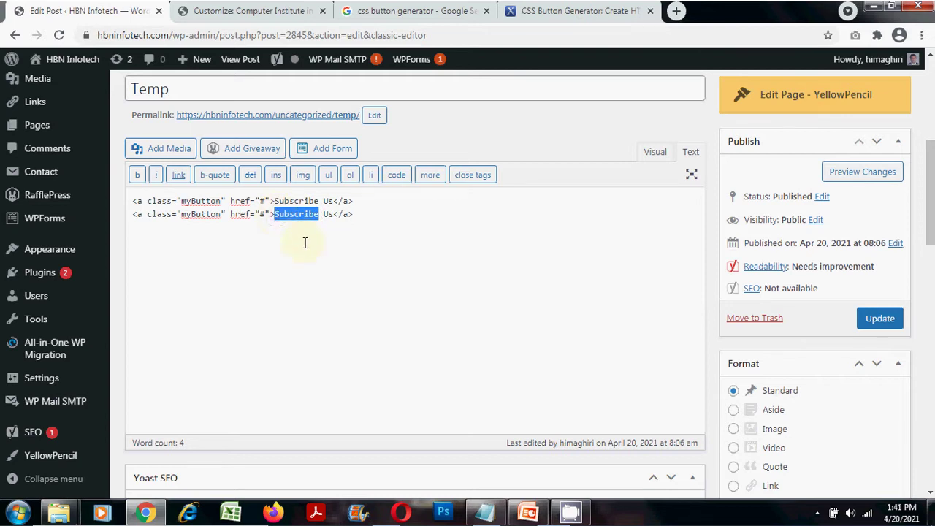
text(Click )
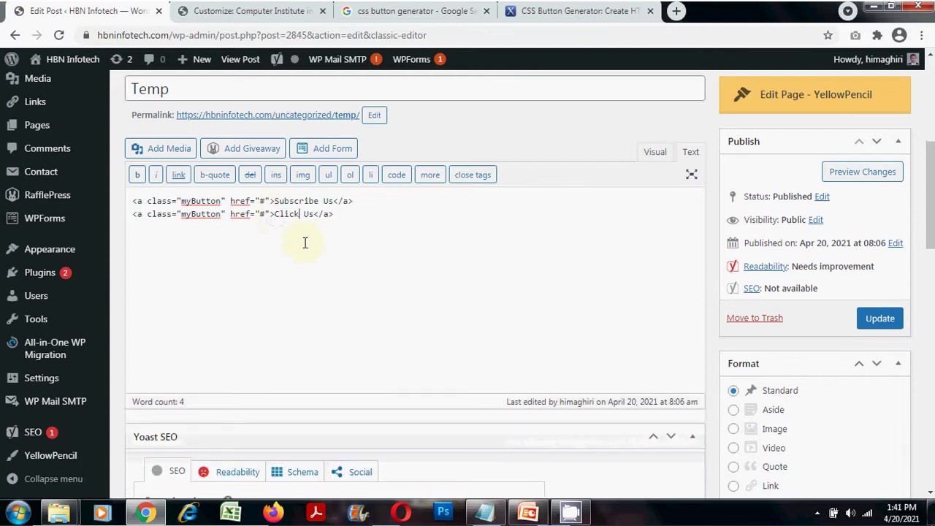
text(here)
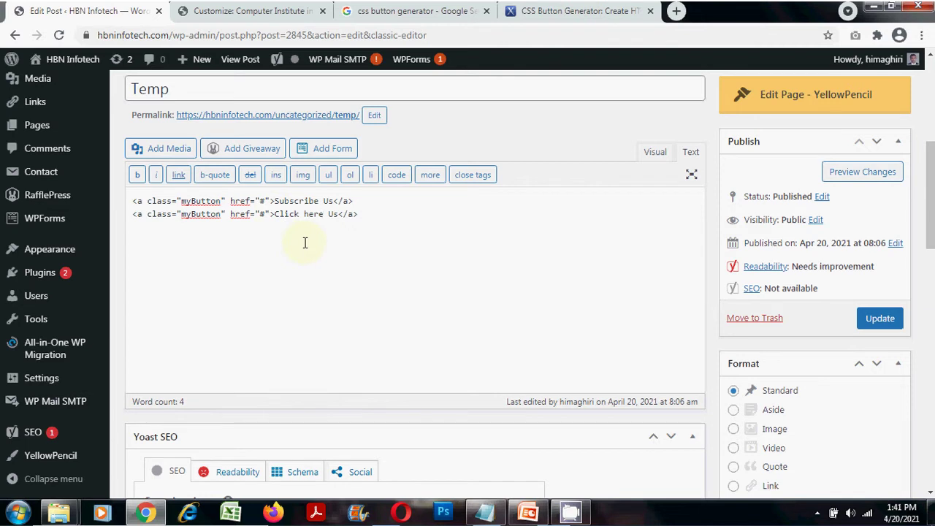
text( to know more)
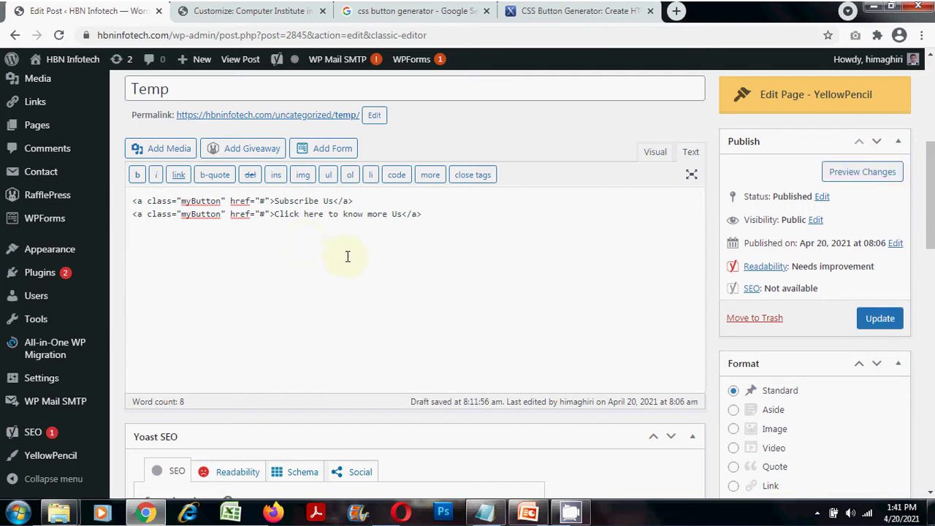
Step: Open lipsum.com in a new browser tab
click(676, 12)
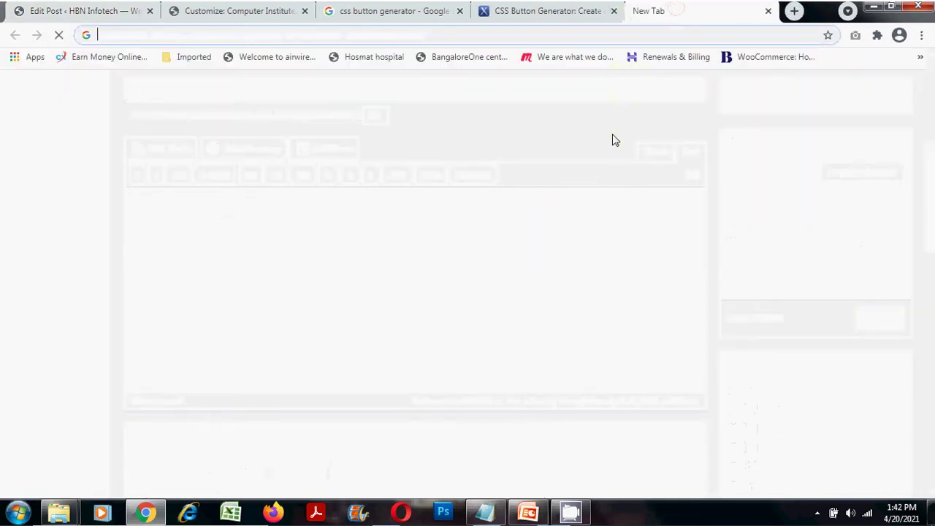
text(g)
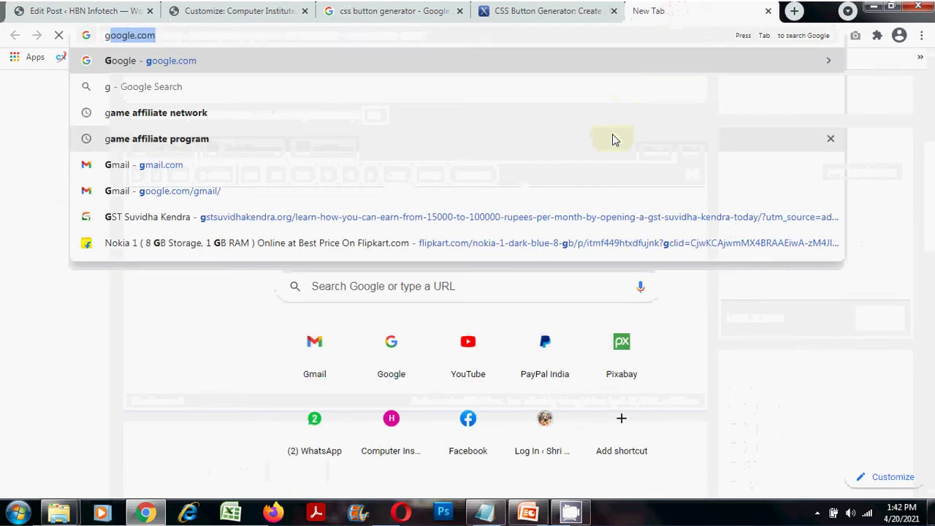
key(BackSpace)
key(BackSpace)
text(l)
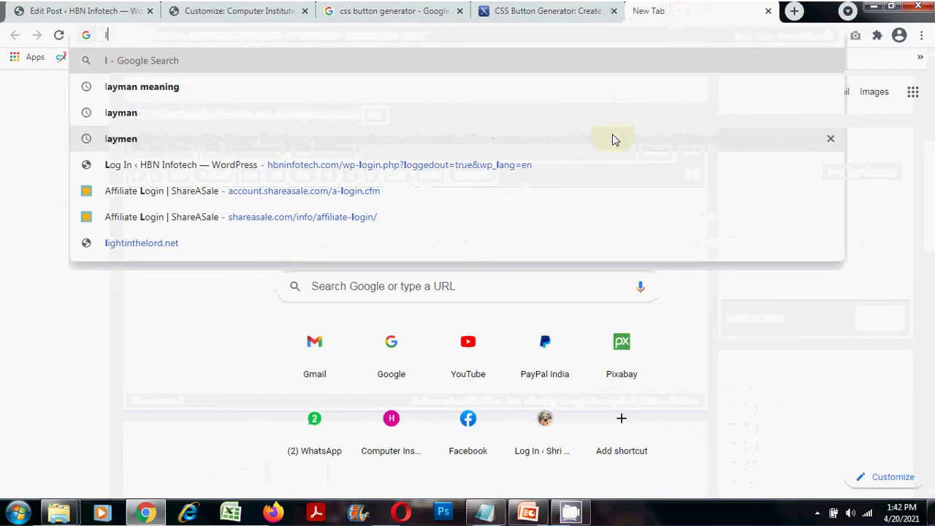
text(ipsum.com)
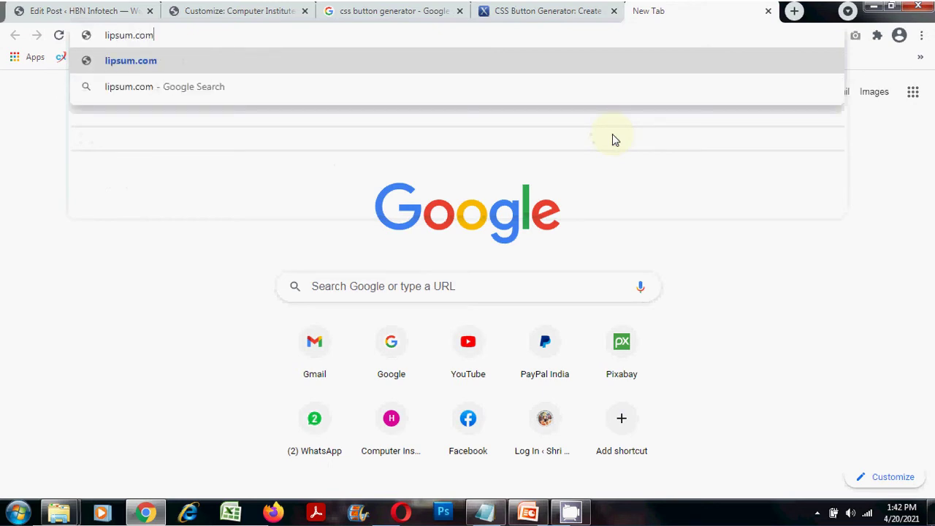
key(Return)
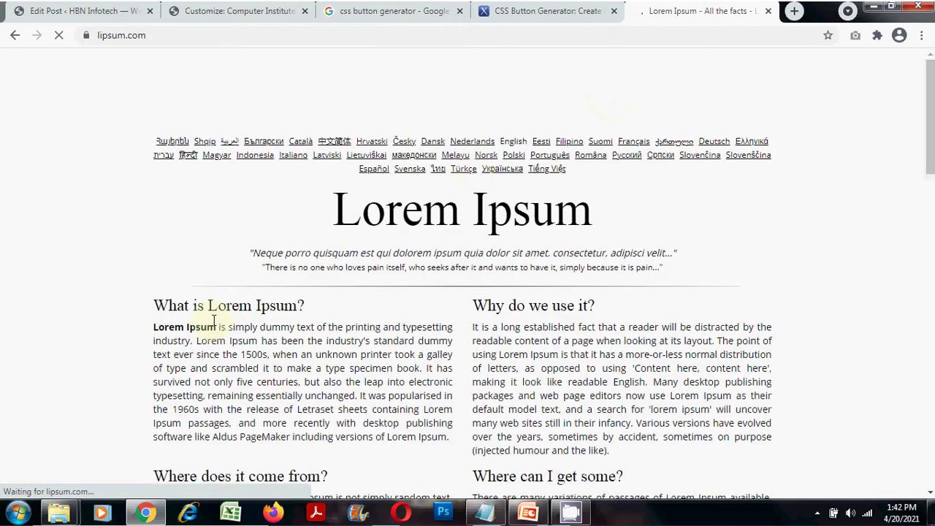
Step: Copy the "What is Lorem Ipsum?" heading together with its paragraph
drag(155, 306, 453, 437)
right_click(426, 407)
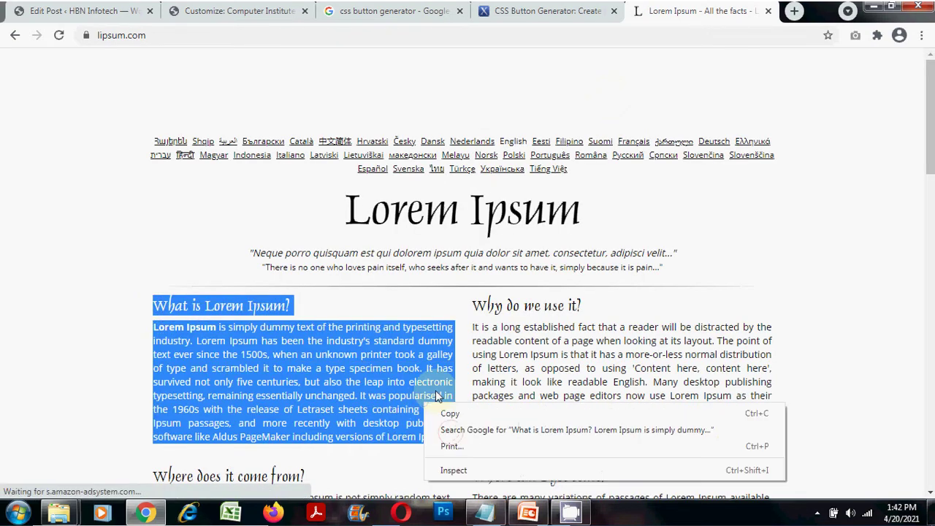
click(446, 413)
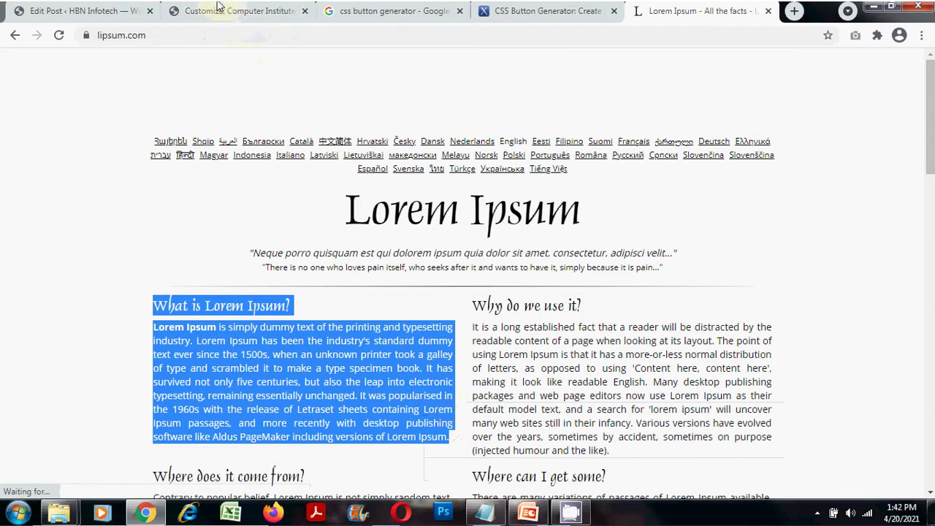
Step: Paste the copied Lorem Ipsum heading and paragraph above the Subscribe Us link in the post's visual editor
click(76, 10)
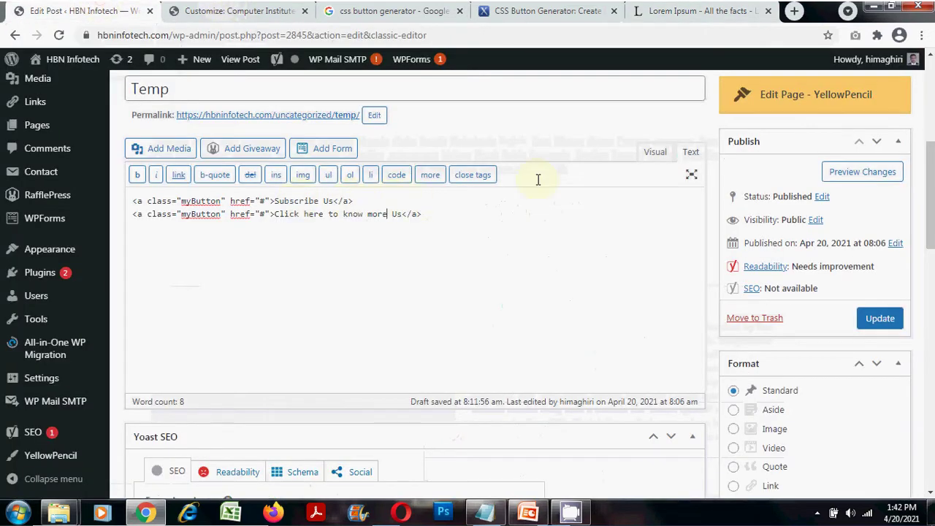
click(656, 151)
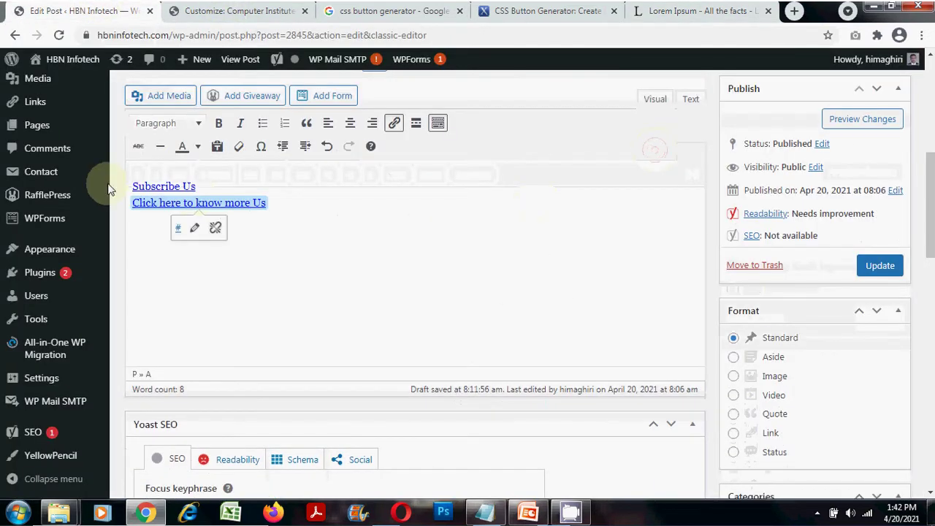
click(136, 168)
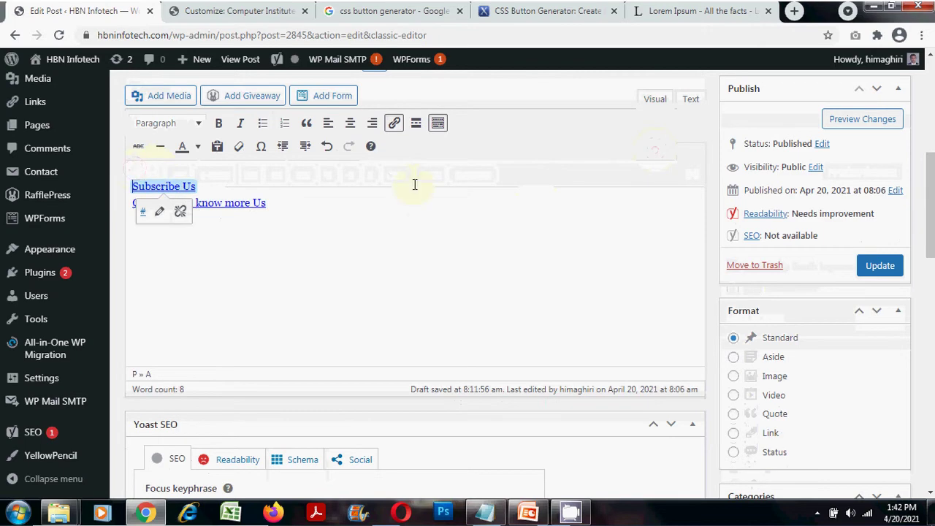
key(Return)
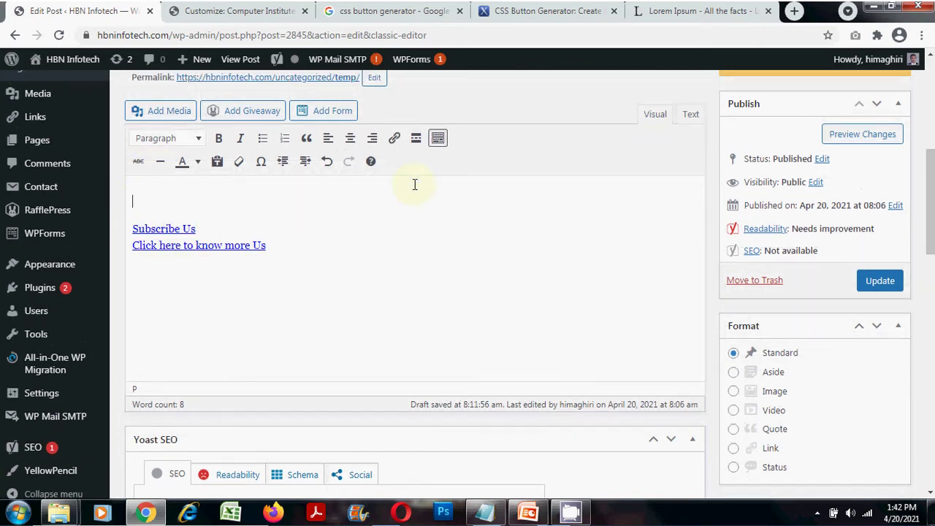
key(ctrl+v)
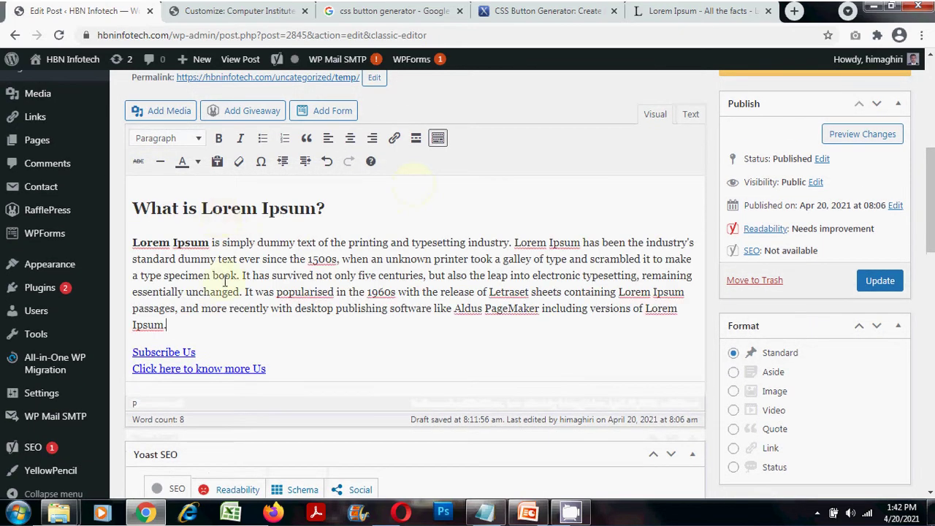
Step: Paste the Lorem Ipsum heading and paragraph again between the Subscribe Us and "Click here to know more Us" links
click(226, 351)
key(Return)
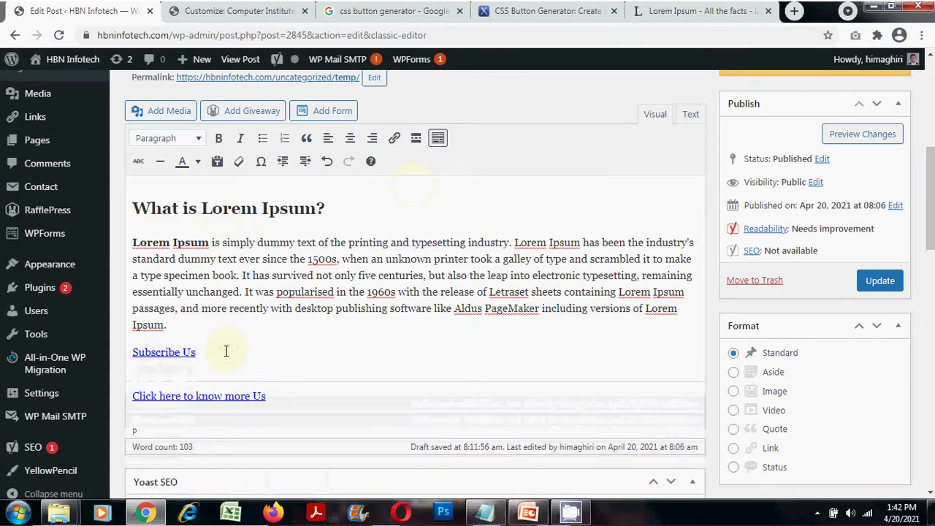
key(ctrl+v)
scroll(426, 305, down, 2)
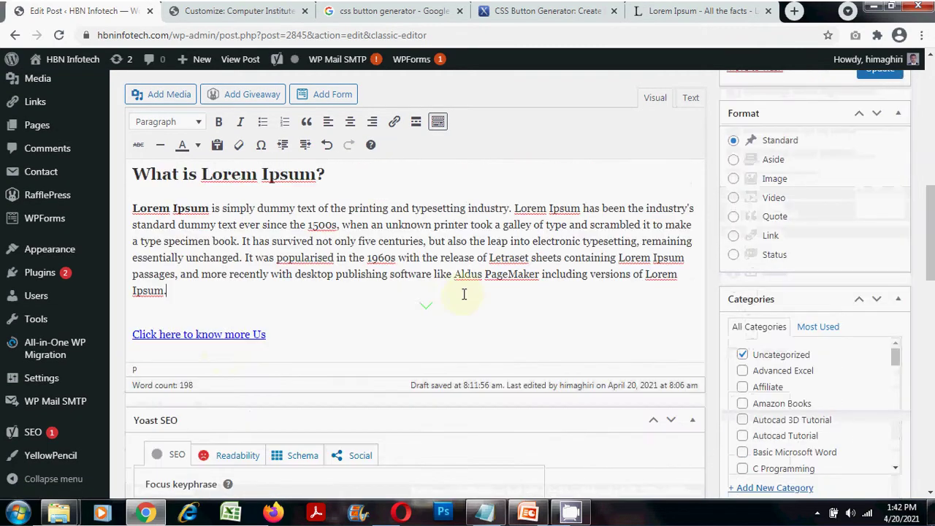
scroll(767, 227, up, 2)
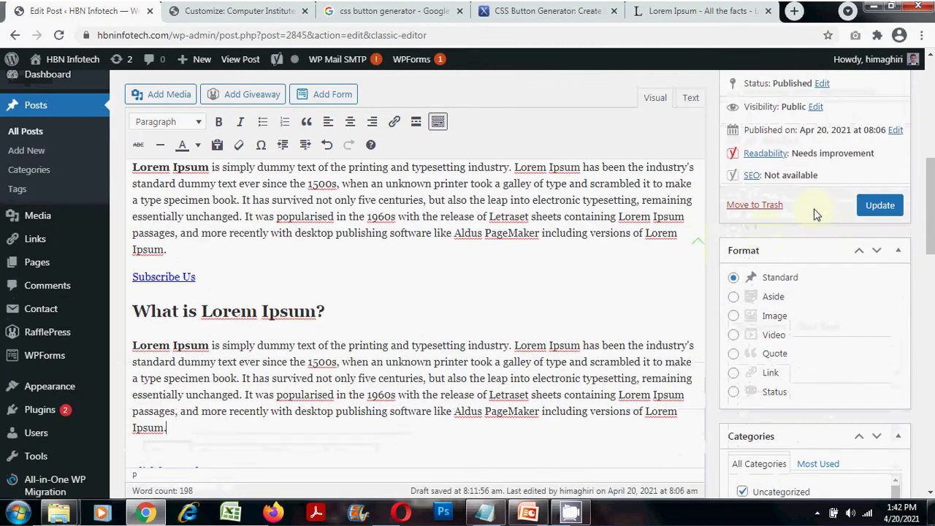
Step: Update the post and view the published page to check both buttons among the sample text
click(882, 209)
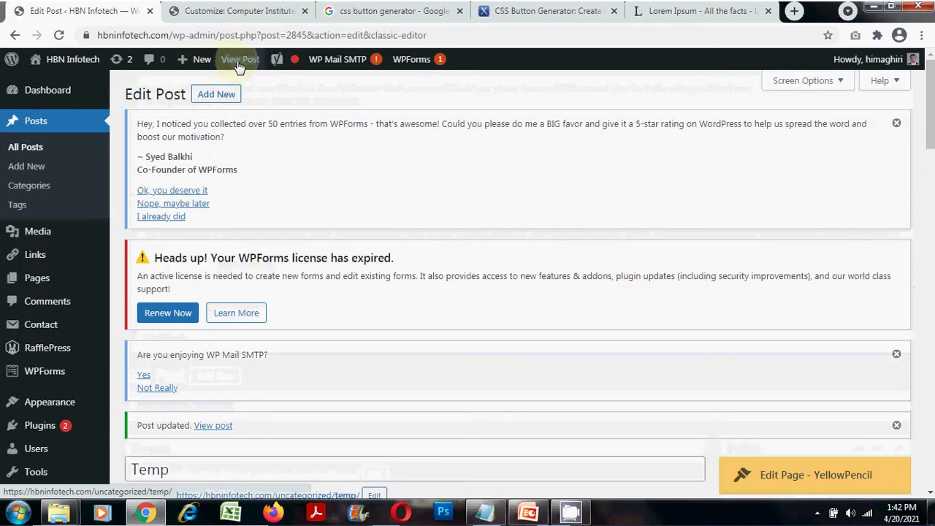
click(238, 64)
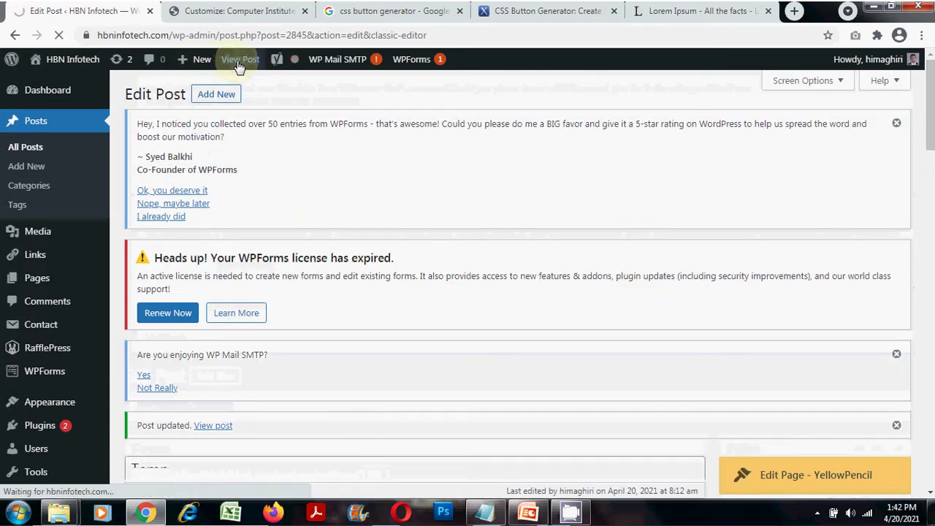
scroll(298, 292, down, 4)
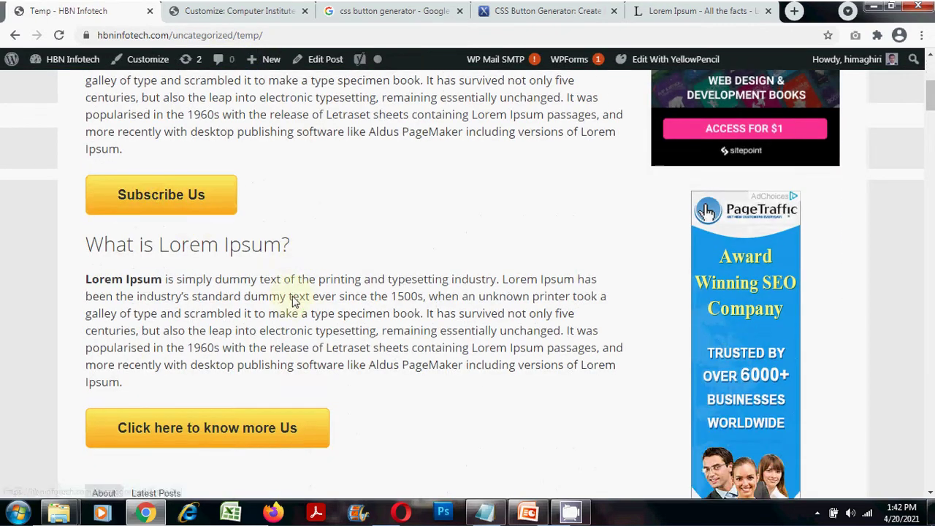
scroll(294, 302, down, 2)
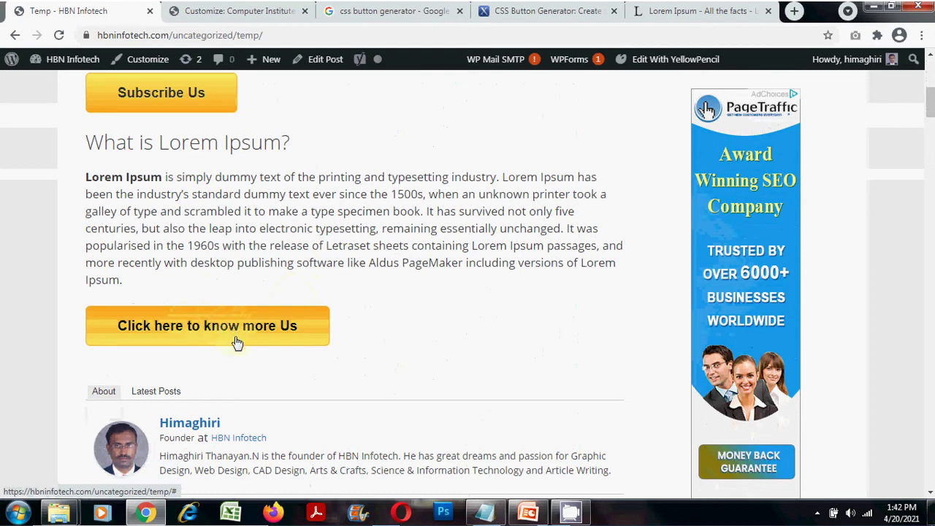
scroll(259, 308, up, 1)
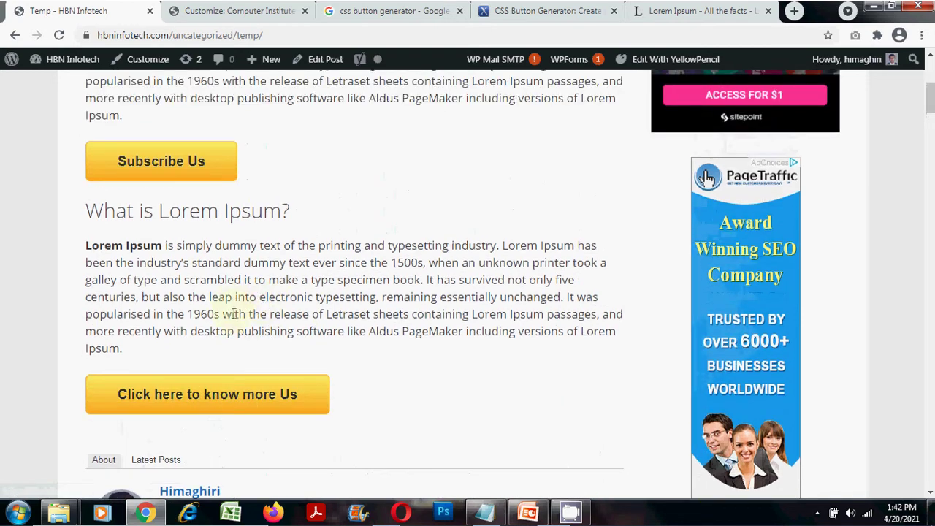
scroll(241, 315, up, 2)
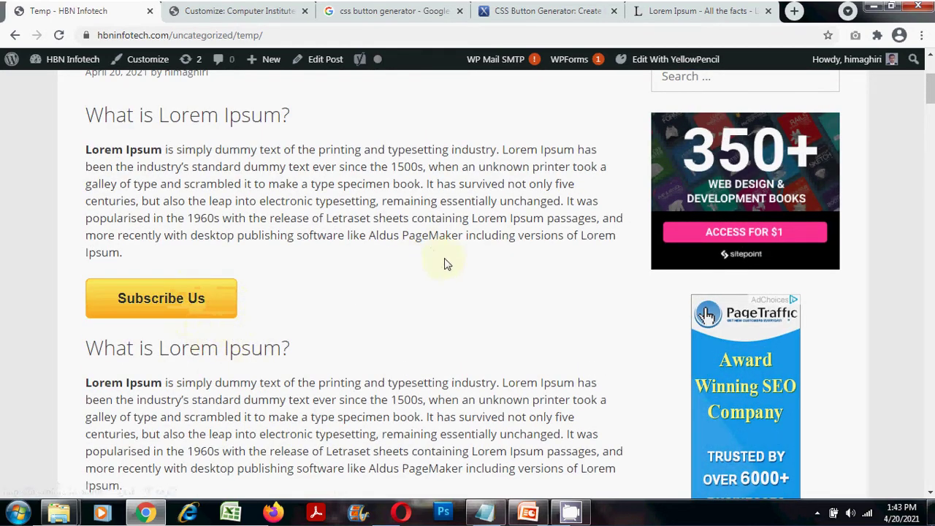
Step: Copy the web address of the open lipsum.com page
click(676, 13)
click(116, 36)
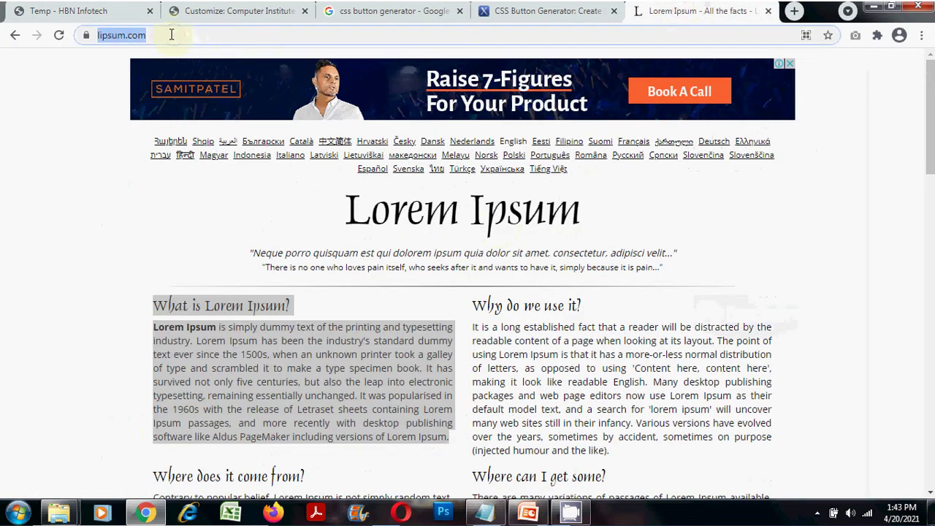
right_click(132, 35)
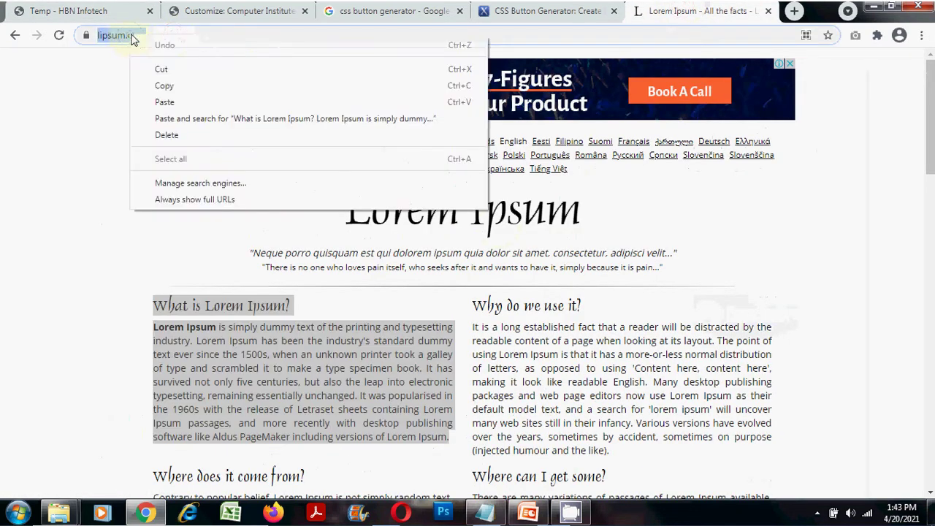
click(164, 87)
Step: Reopen the Temp post for editing and show its content as HTML code
click(80, 11)
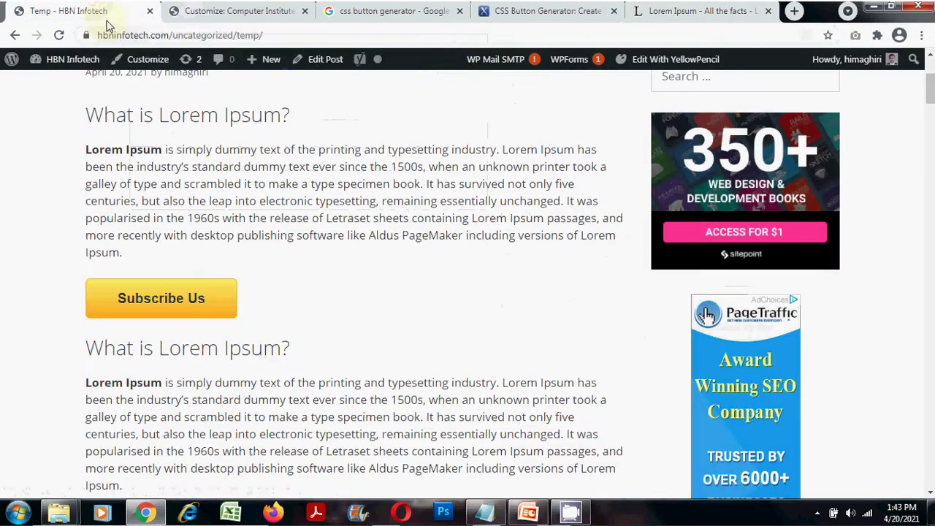
click(323, 65)
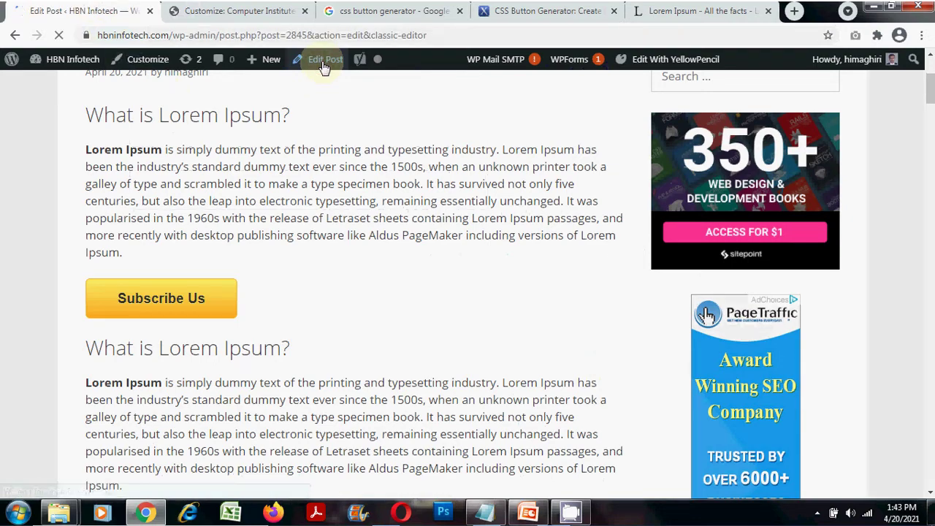
scroll(522, 296, down, 4)
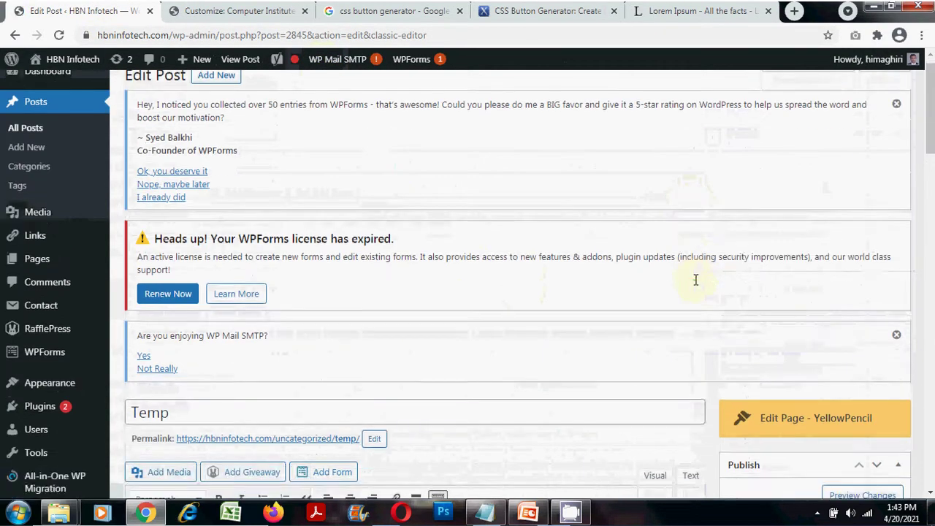
scroll(695, 279, down, 5)
click(690, 152)
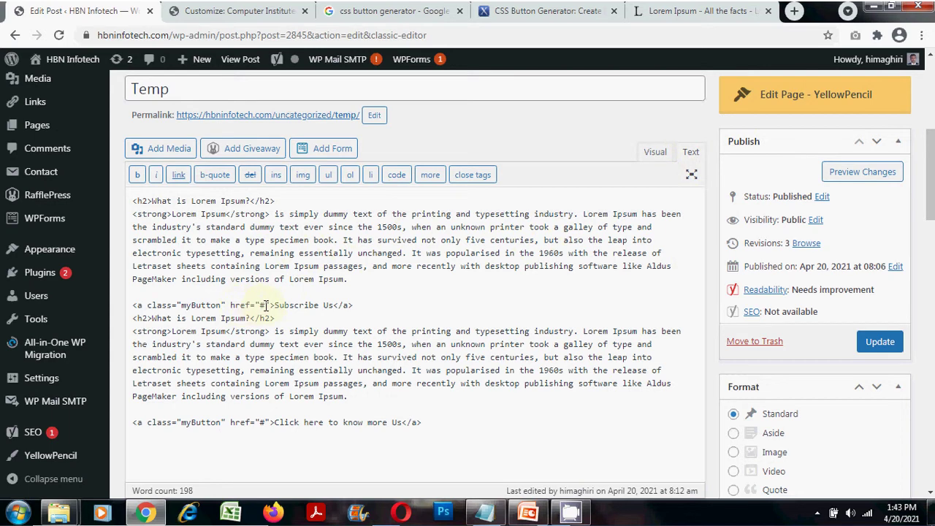
scroll(266, 305, down, 1)
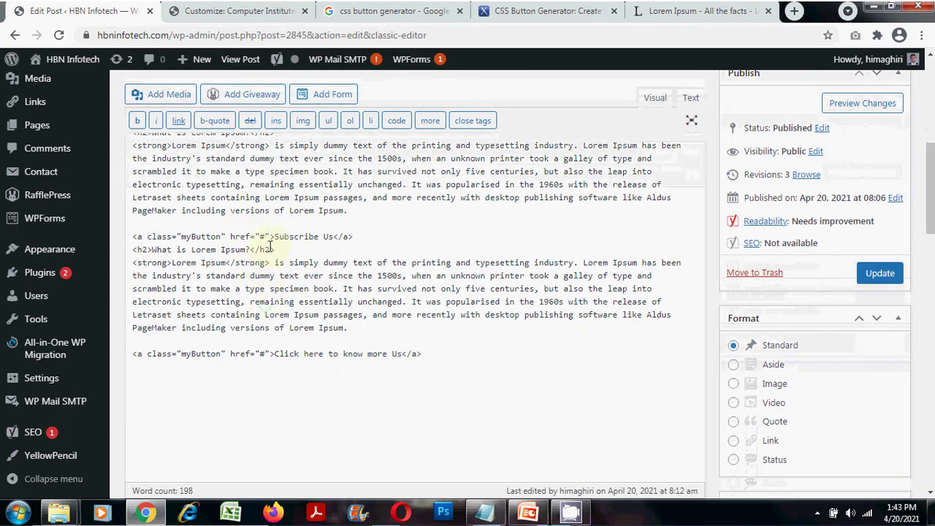
click(231, 236)
drag(243, 235, 246, 235)
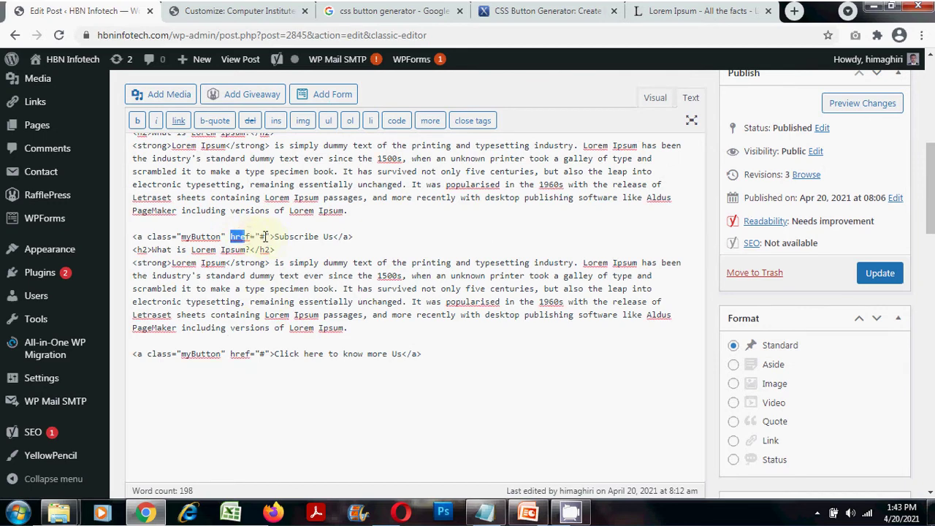
double_click(262, 236)
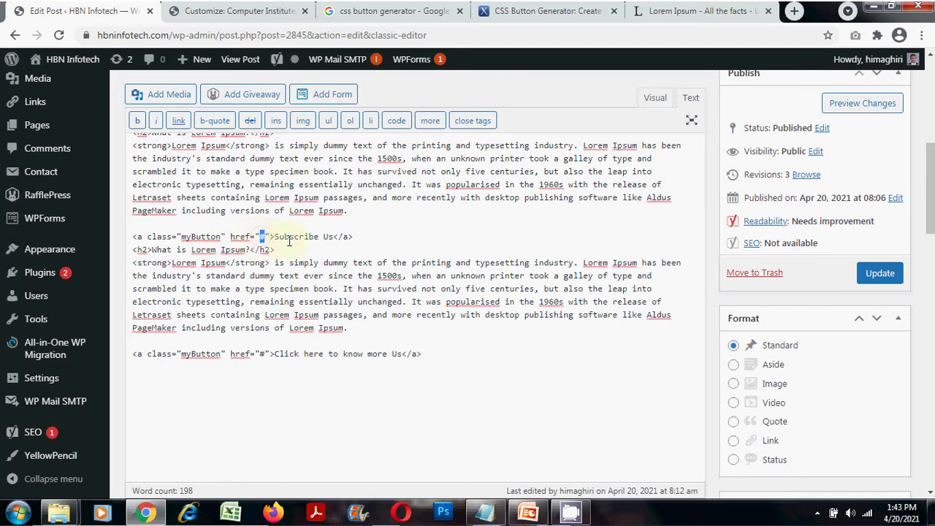
key(BackSpace)
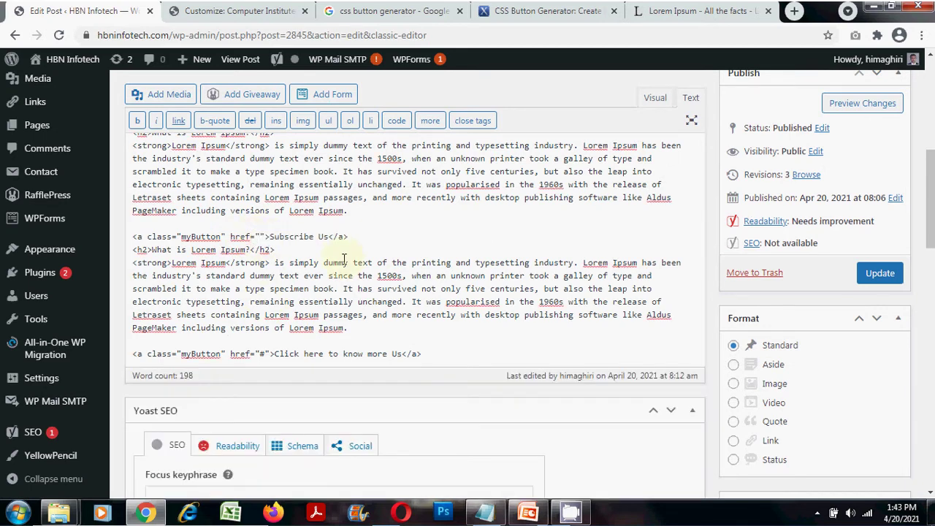
key(ctrl+v)
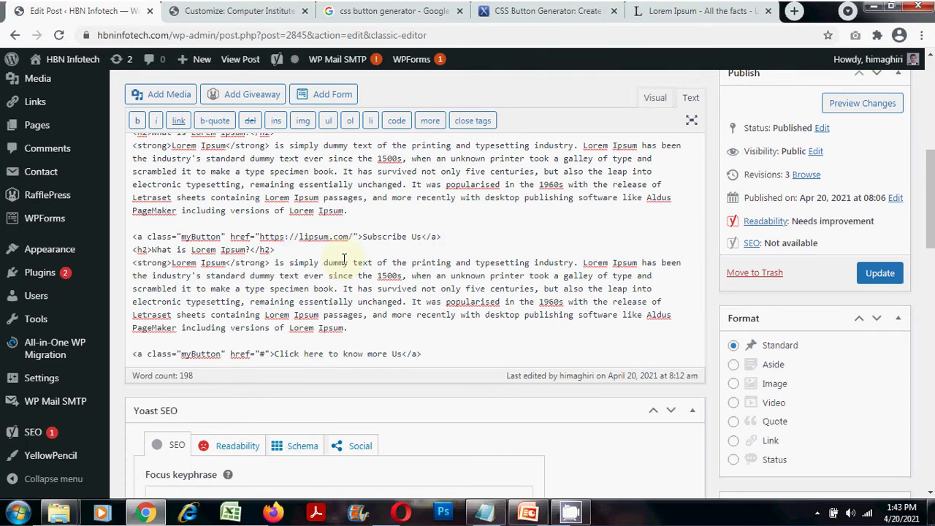
scroll(274, 287, down, 1)
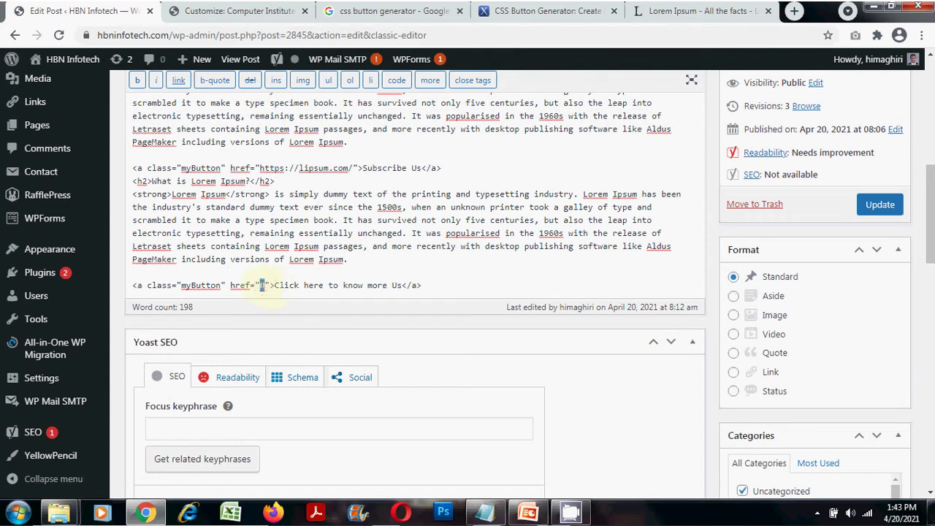
key(BackSpace)
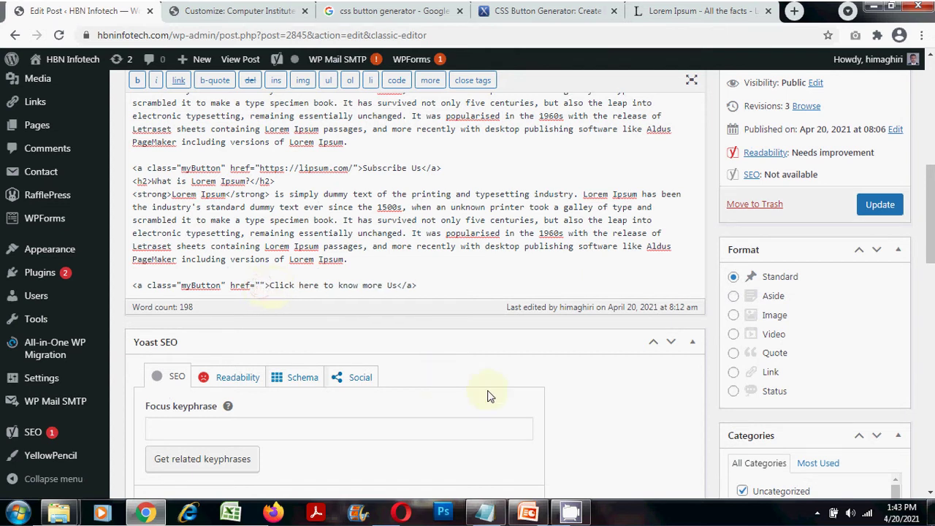
key(ctrl+v)
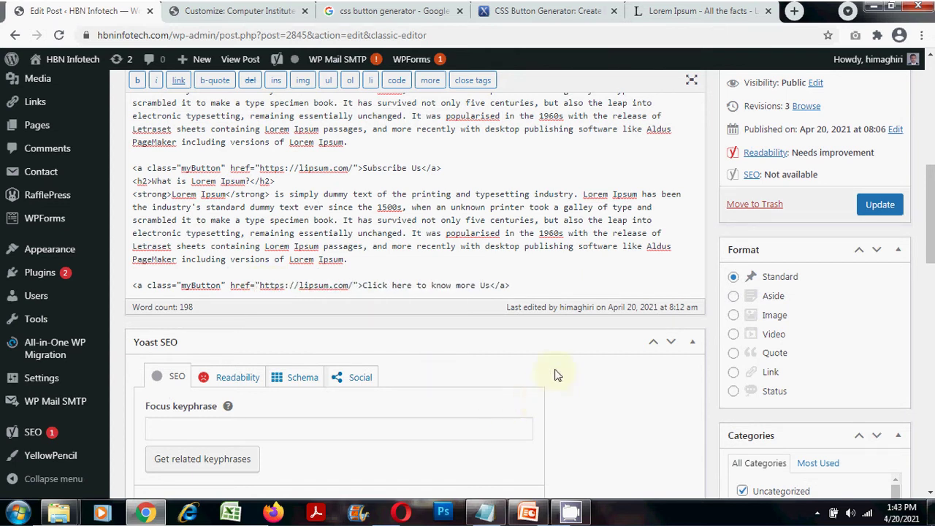
Step: Update the post with the new button links and view the published page
click(882, 208)
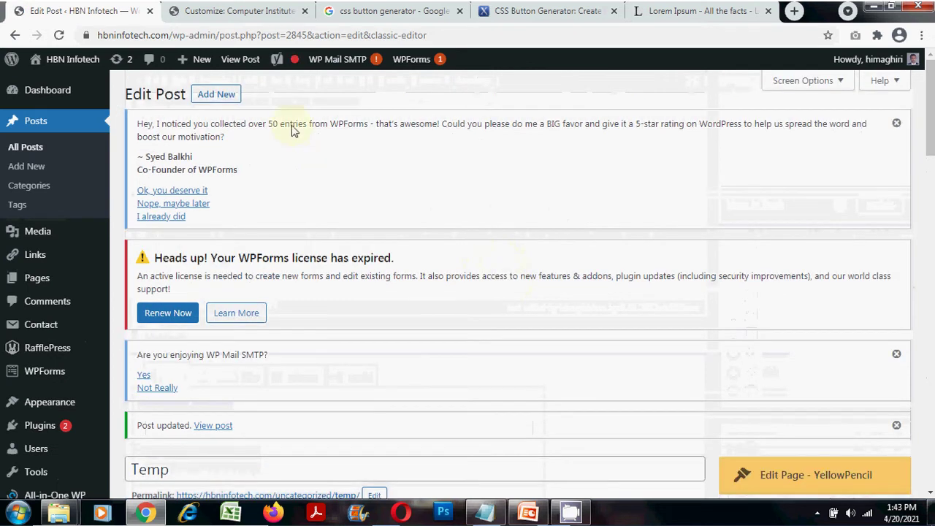
click(246, 64)
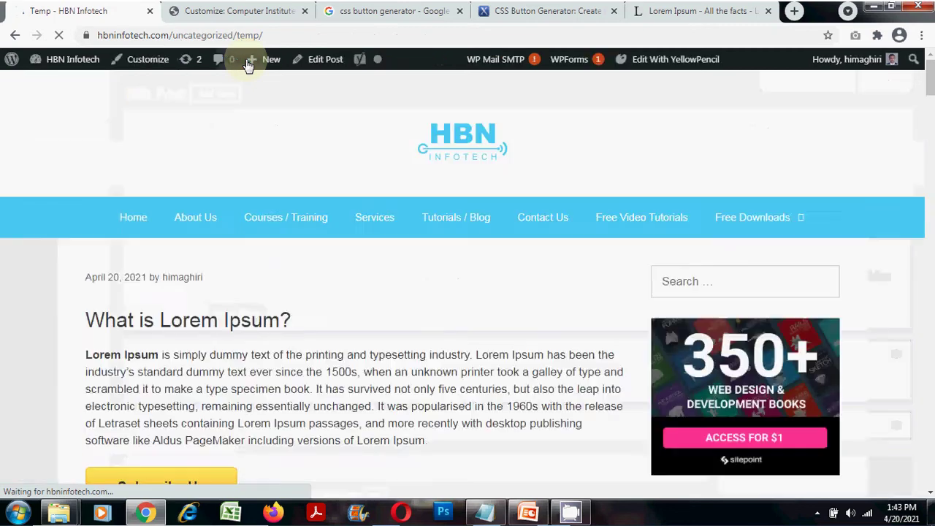
scroll(307, 357, down, 2)
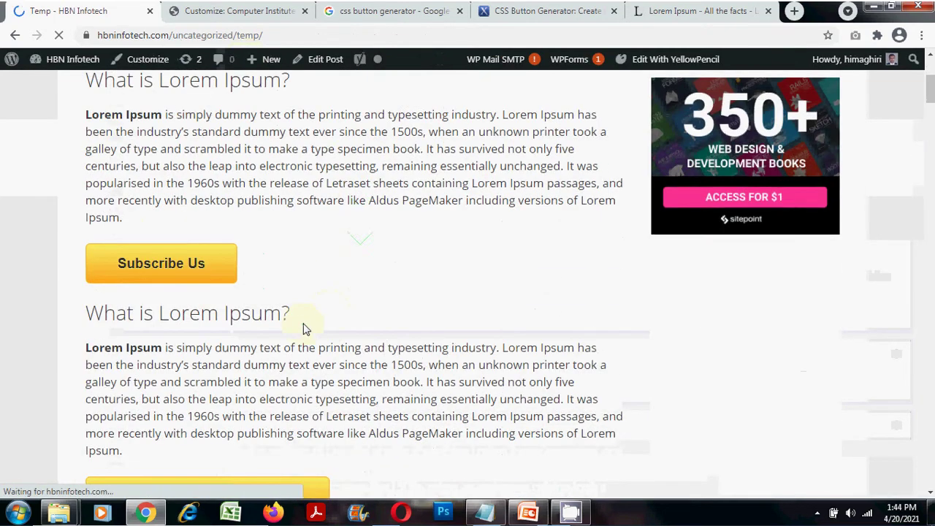
Step: Test a button's link from the published post and look through the linked lipsum.com page
click(187, 233)
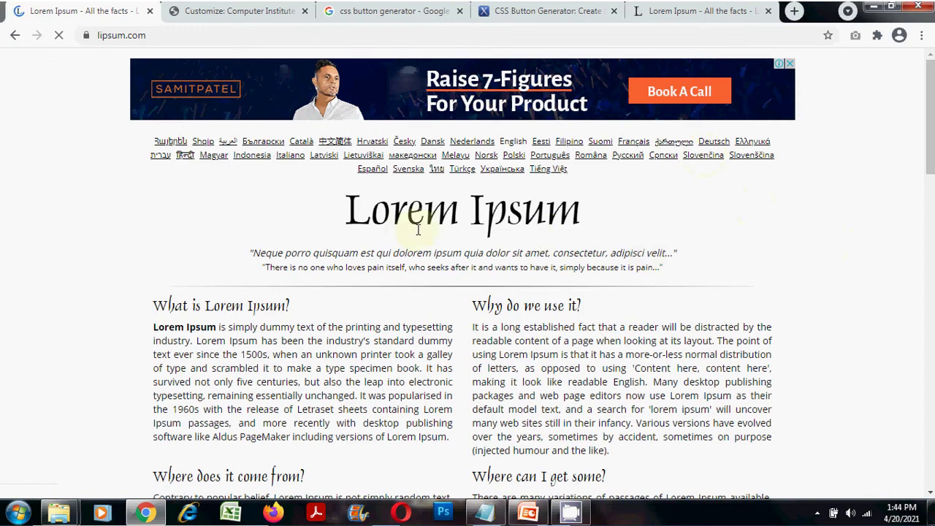
scroll(431, 225, down, 2)
scroll(409, 234, up, 2)
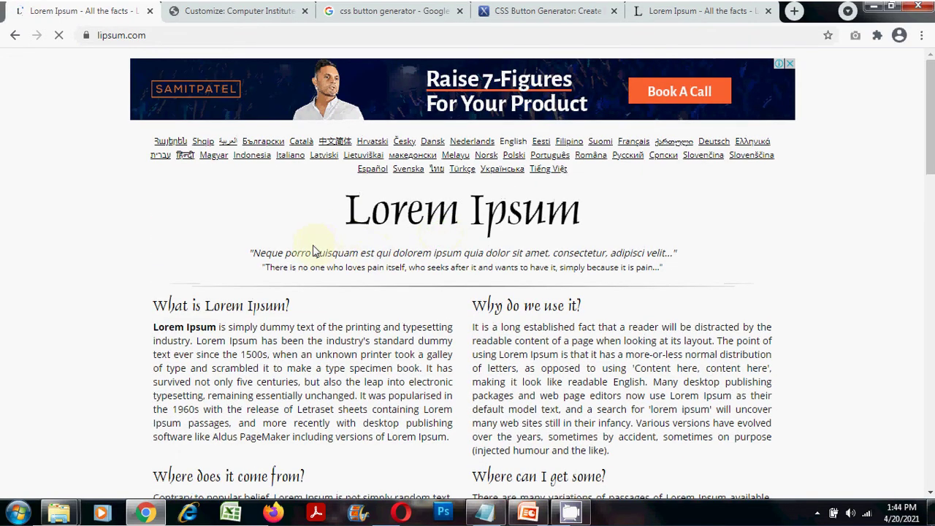
scroll(497, 212, down, 3)
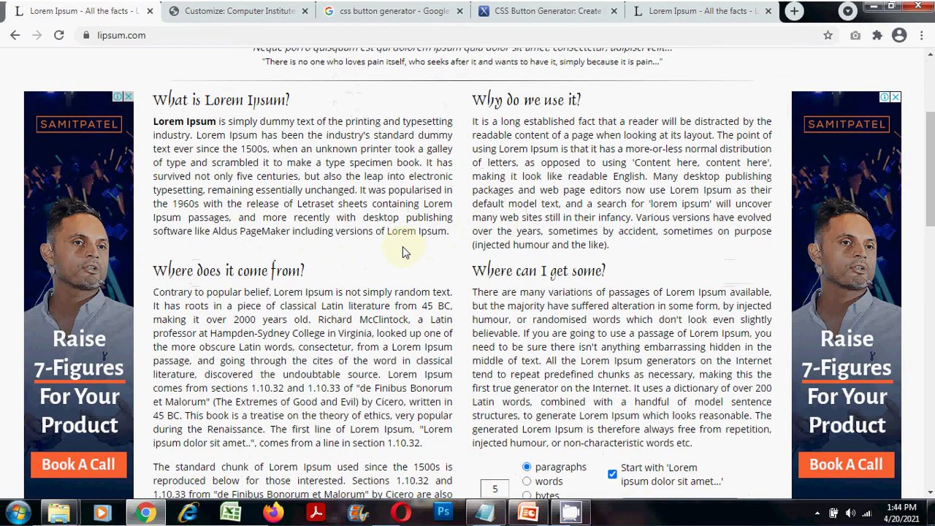
scroll(406, 253, down, 9)
scroll(431, 263, up, 11)
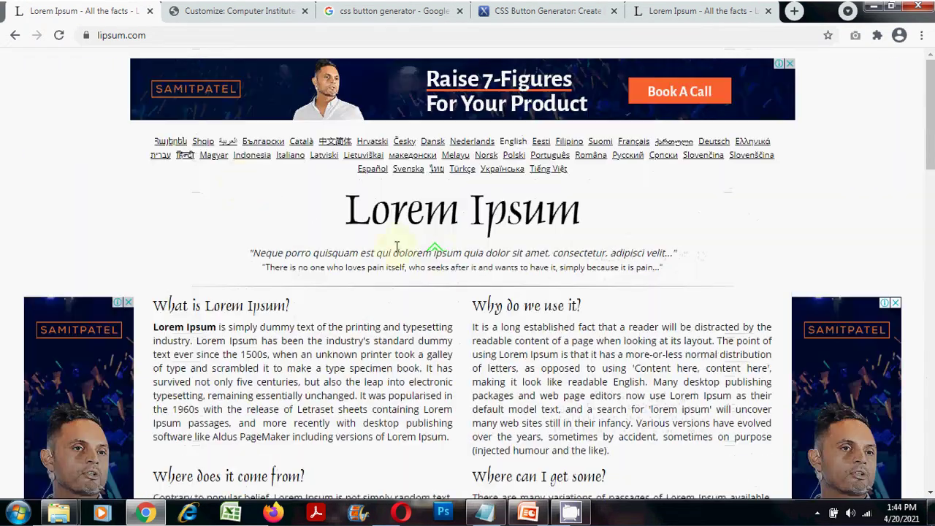
Step: Return from lipsum.com to the published Temp post and look over its linked buttons
click(15, 35)
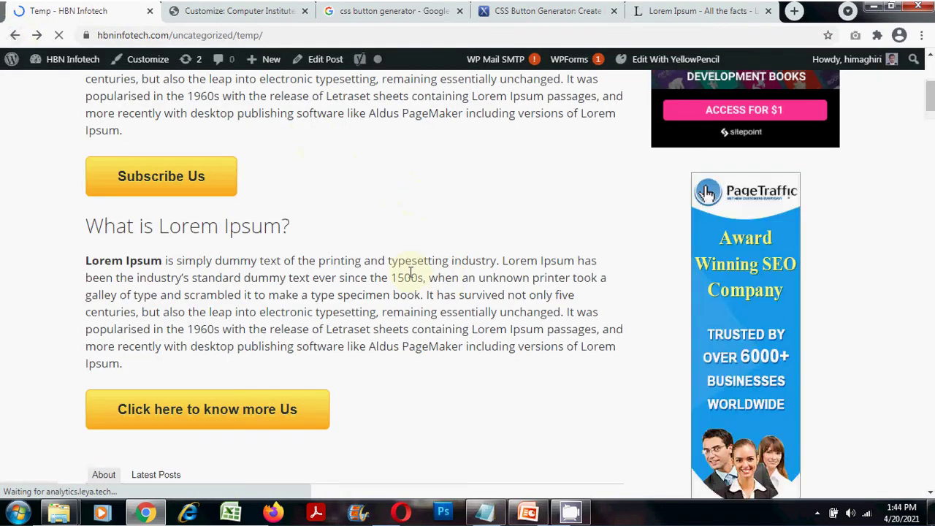
scroll(411, 272, down, 1)
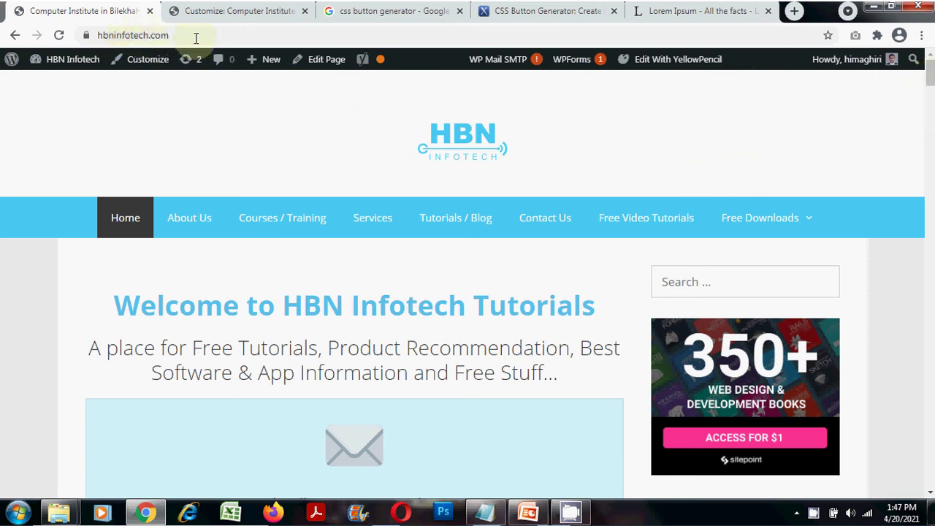
click(125, 35)
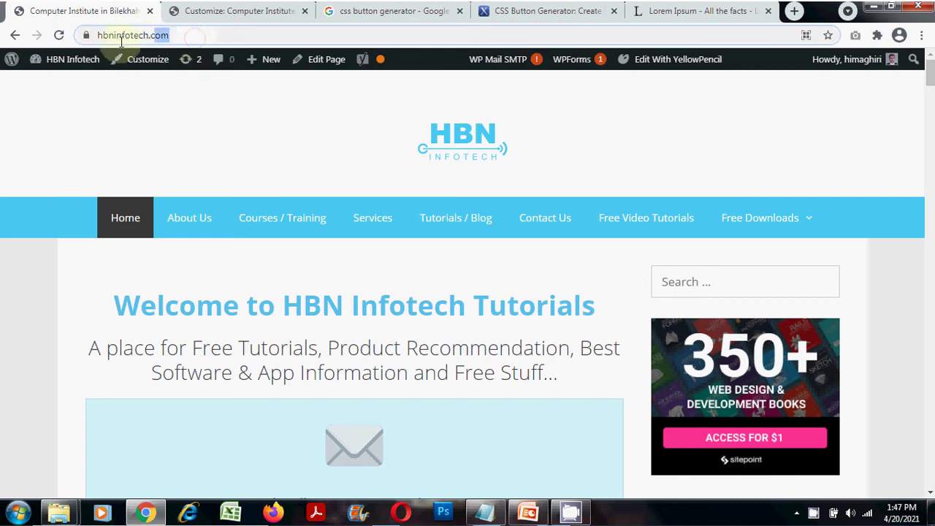
click(734, 146)
mouse_move(930, 83)
mouse_down()
mouse_move(929, 117)
mouse_move(929, 80)
mouse_up()
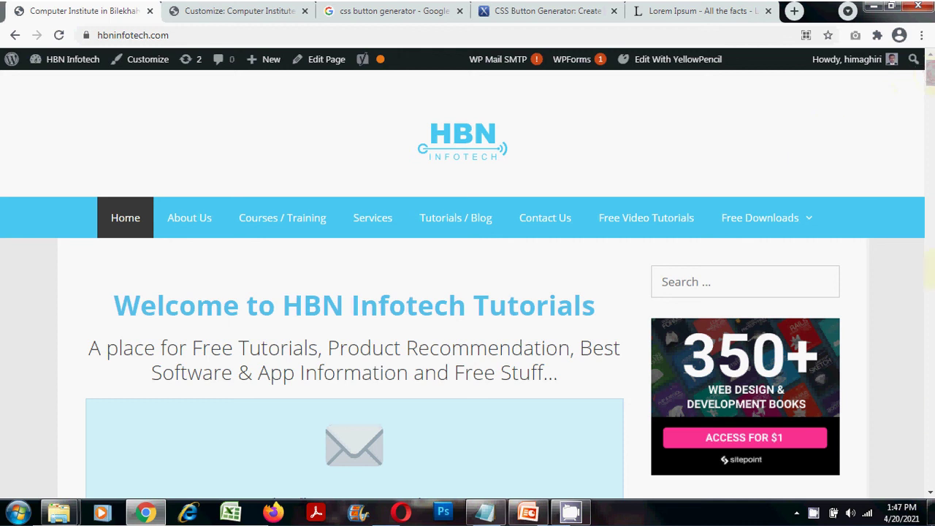
click(797, 513)
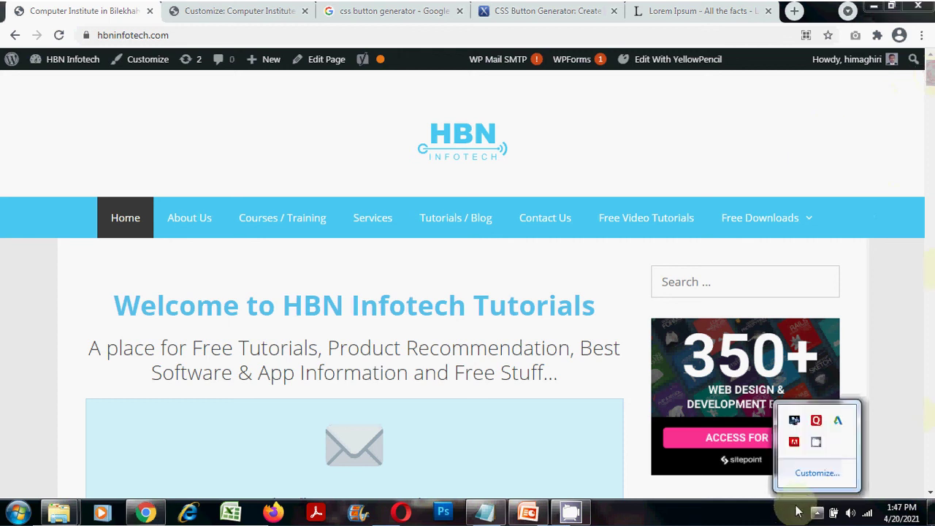
click(817, 442)
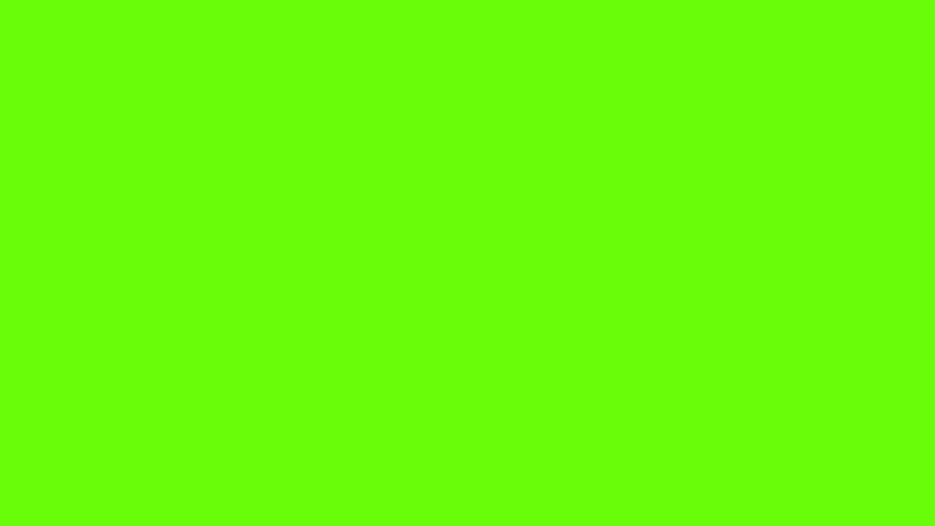